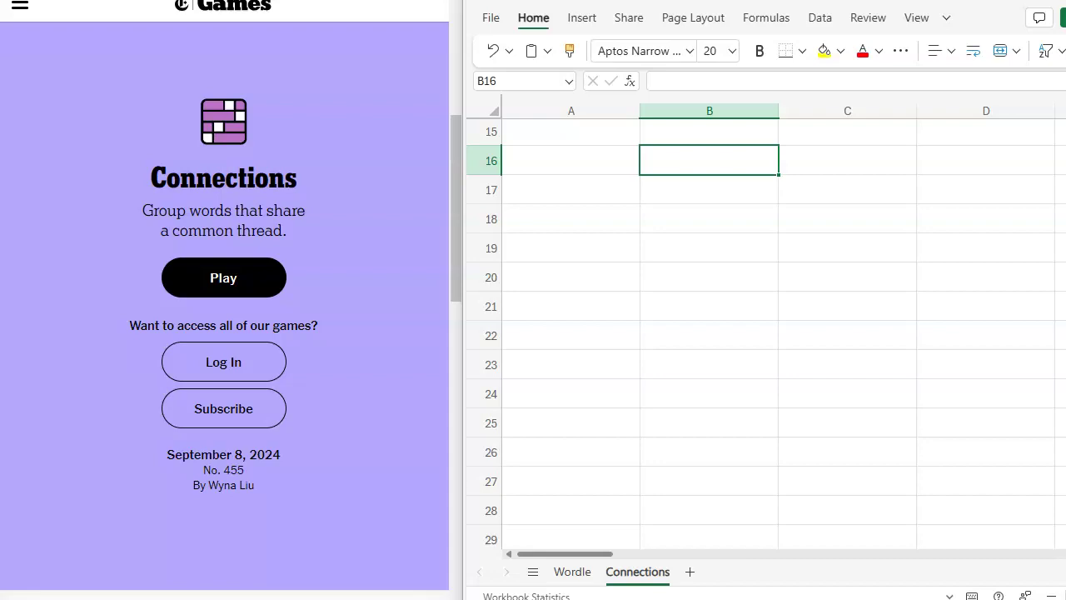
Start Connections puzzle No. 455 and reshuffle its sixteen word tiles
left_click(248, 276)
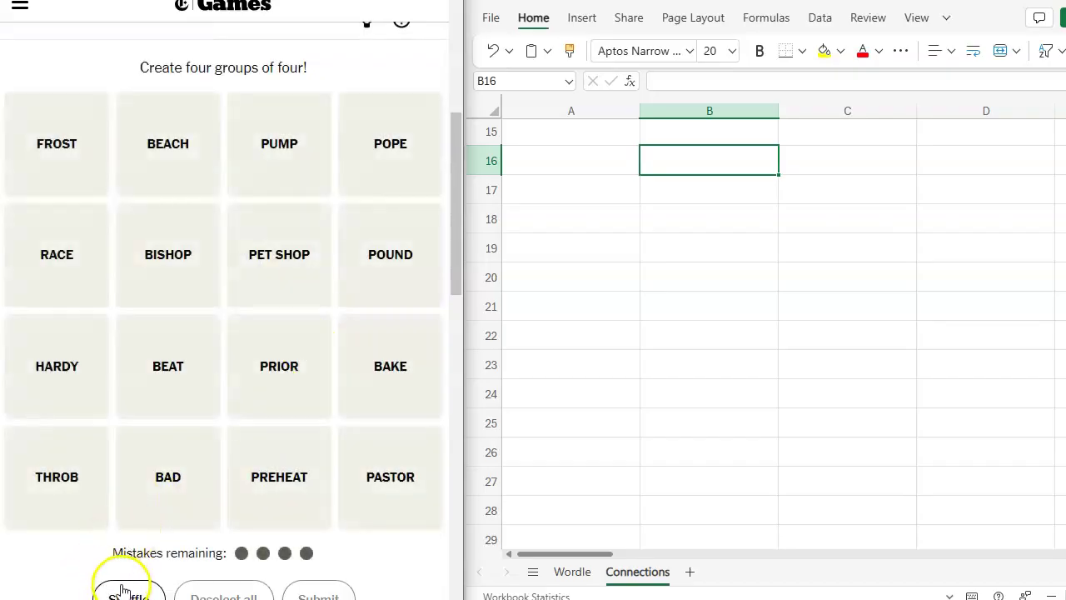
left_click(120, 590)
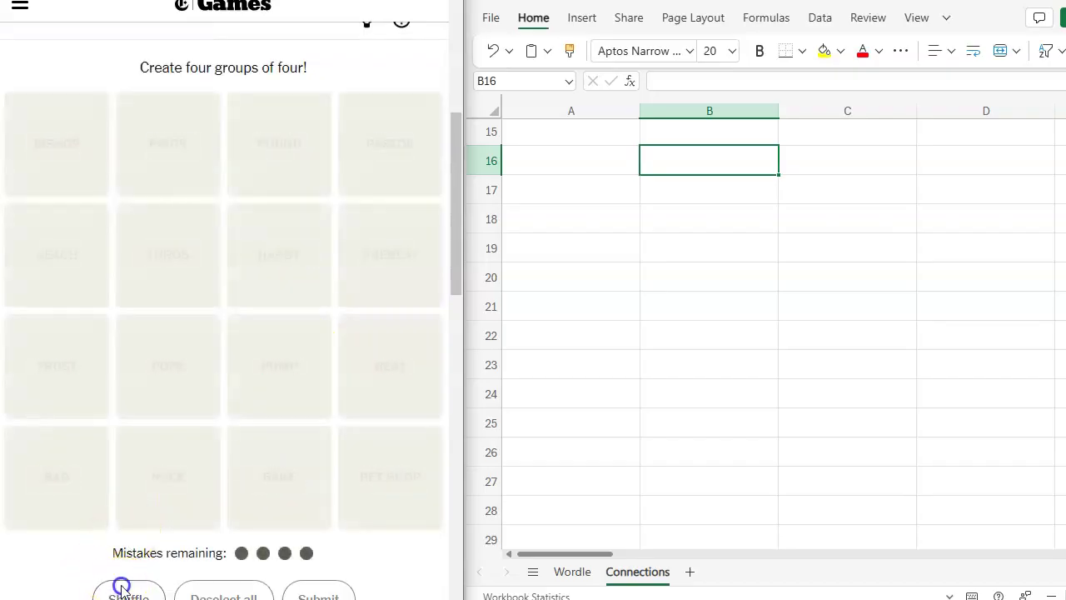
left_click(575, 164)
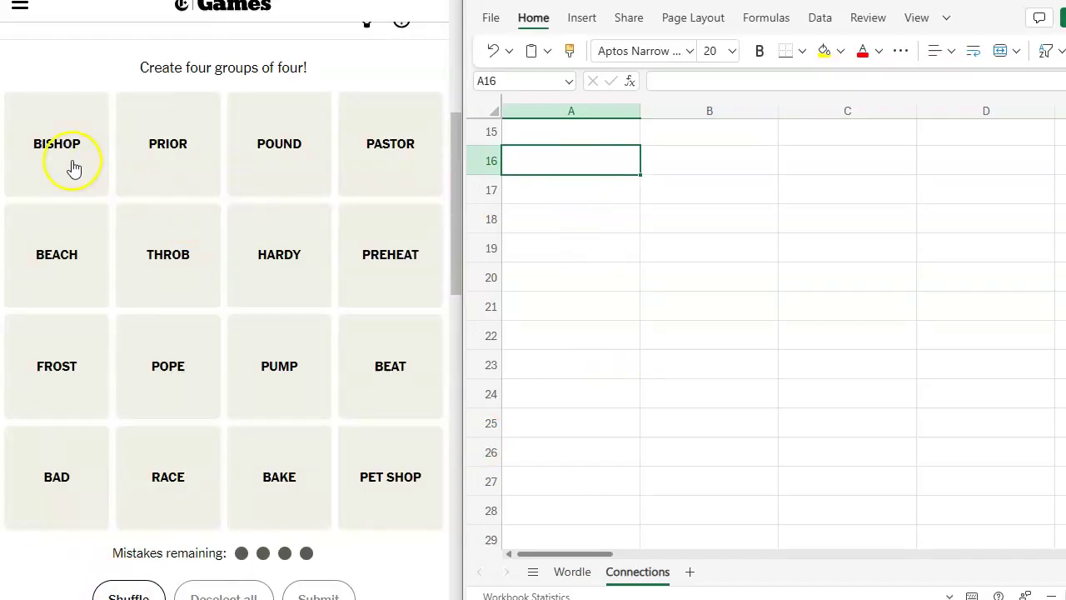
Enter BISHOP in A16 and PASTOR in A17
left_click(550, 161)
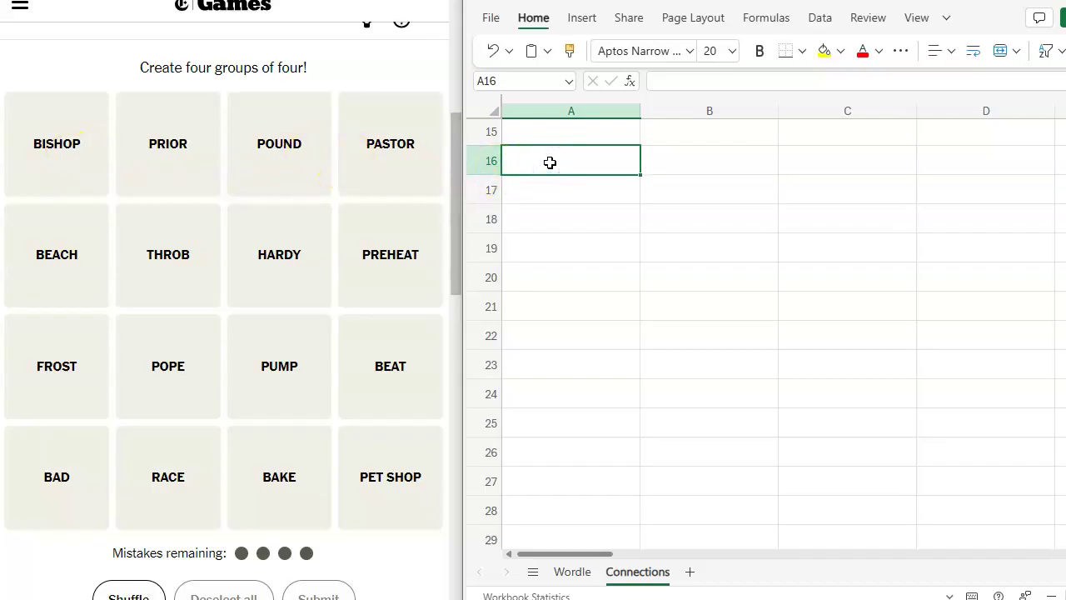
type("bish")
key("BackSpace")
key("BackSpace")
key("BackSpace")
key("BackSpace")
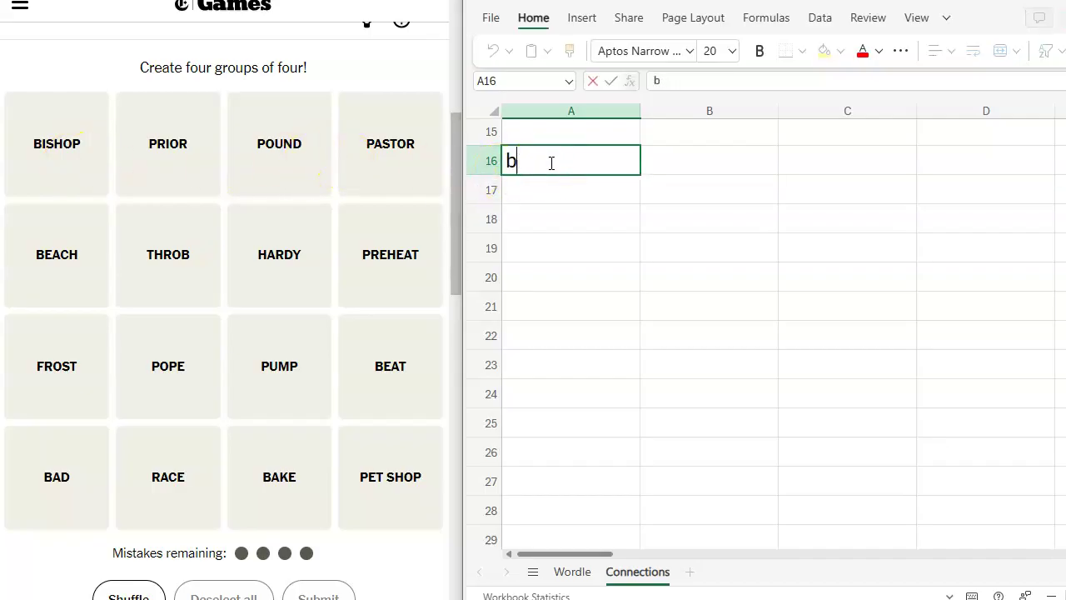
type("BISHOP")
key("Return")
type("PASTOR")
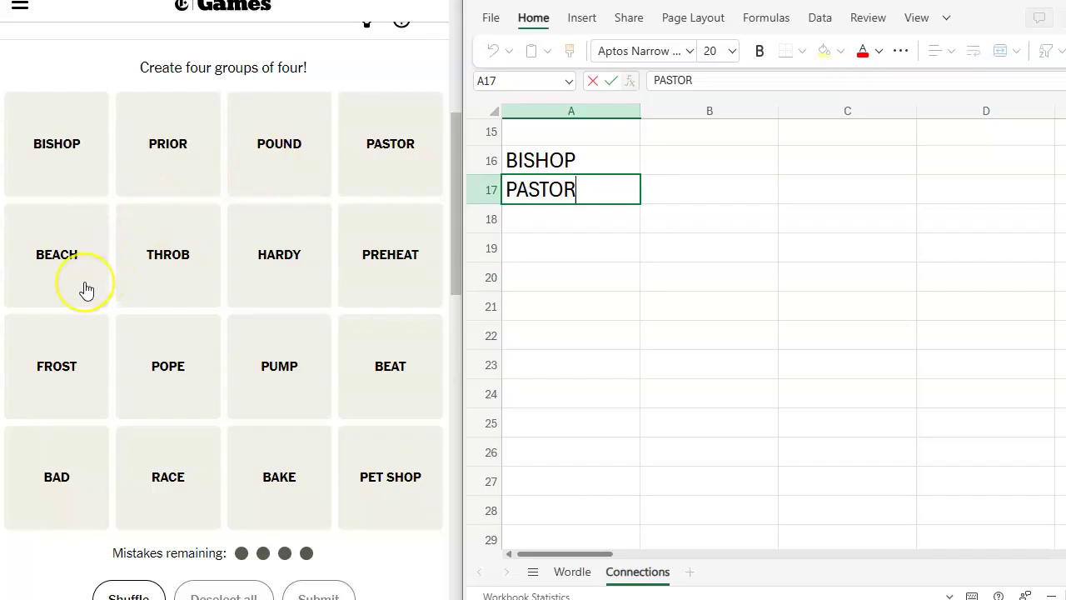
Enter POUND in B16 and THROB in B17
left_click(718, 162)
type("POUND")
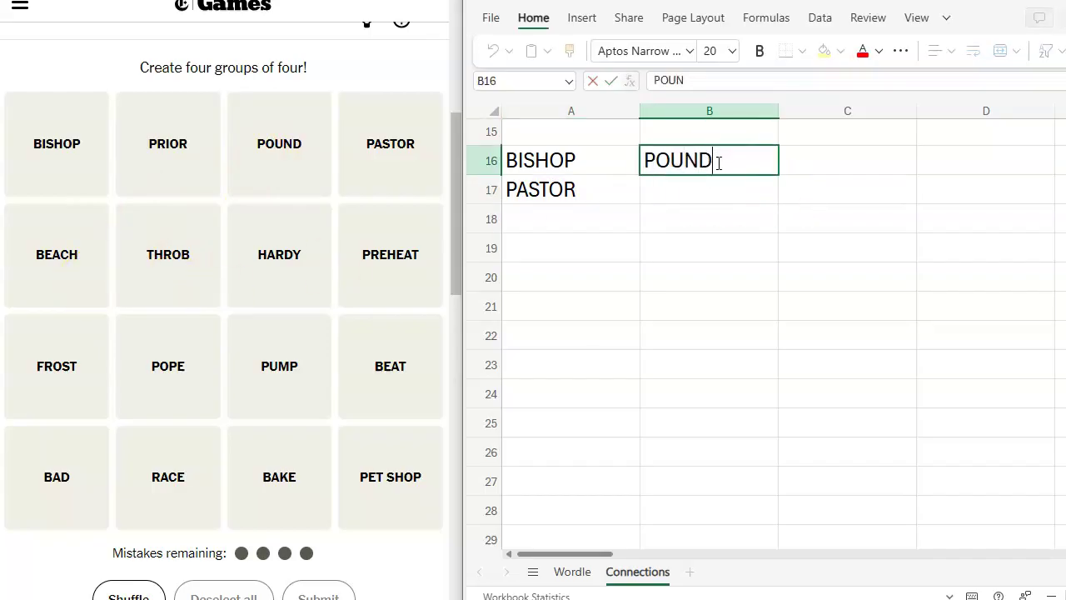
key("Return")
type("THROB")
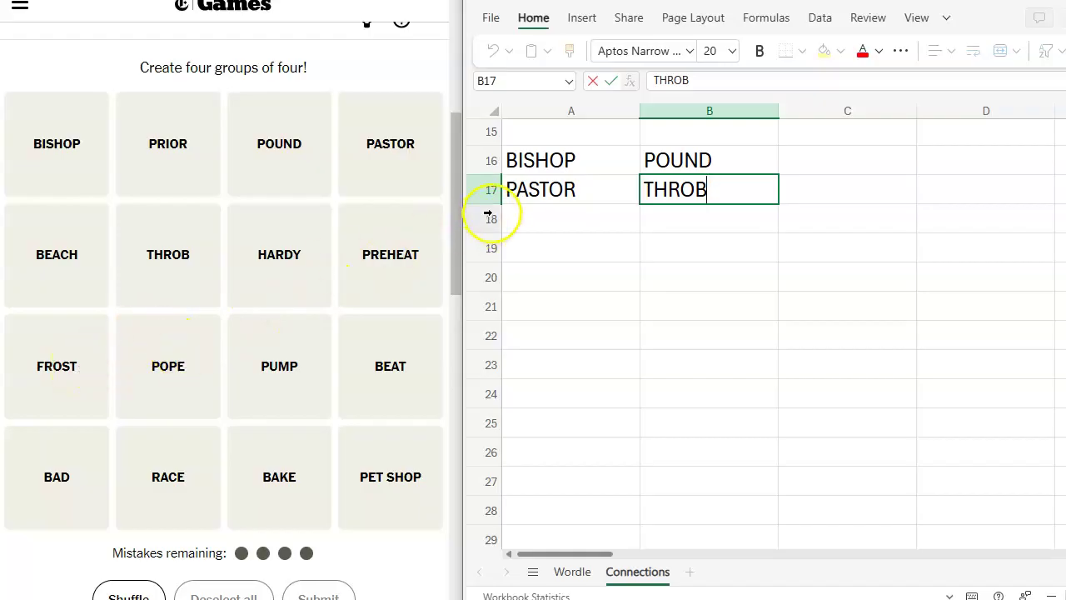
Enter POPE in A18, PUMP in B18 and BEAT in B19
left_click(530, 225)
type("POPE")
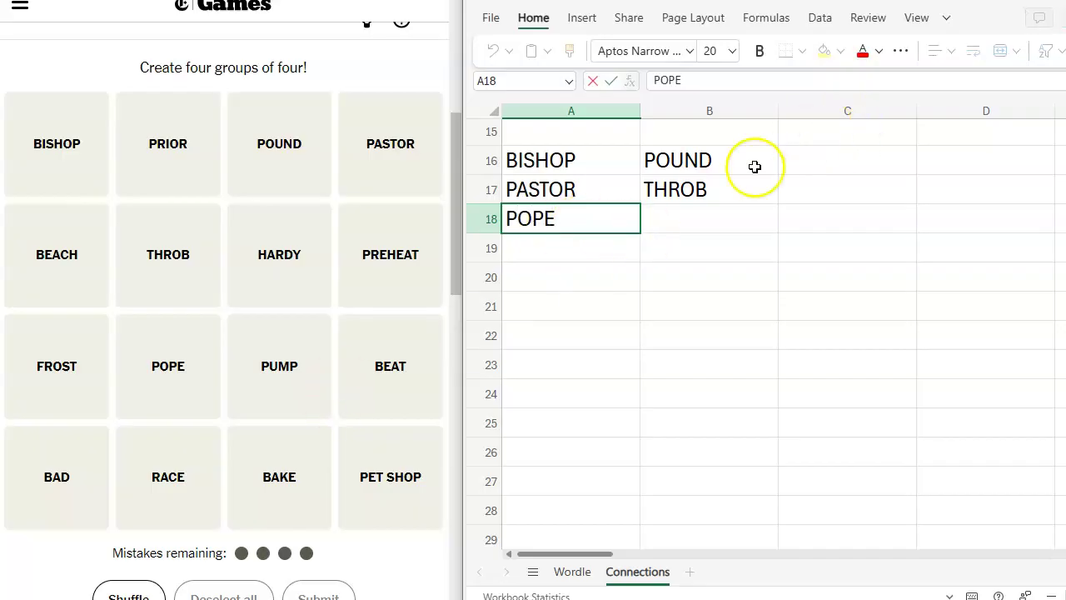
left_click(702, 231)
type("PUMP")
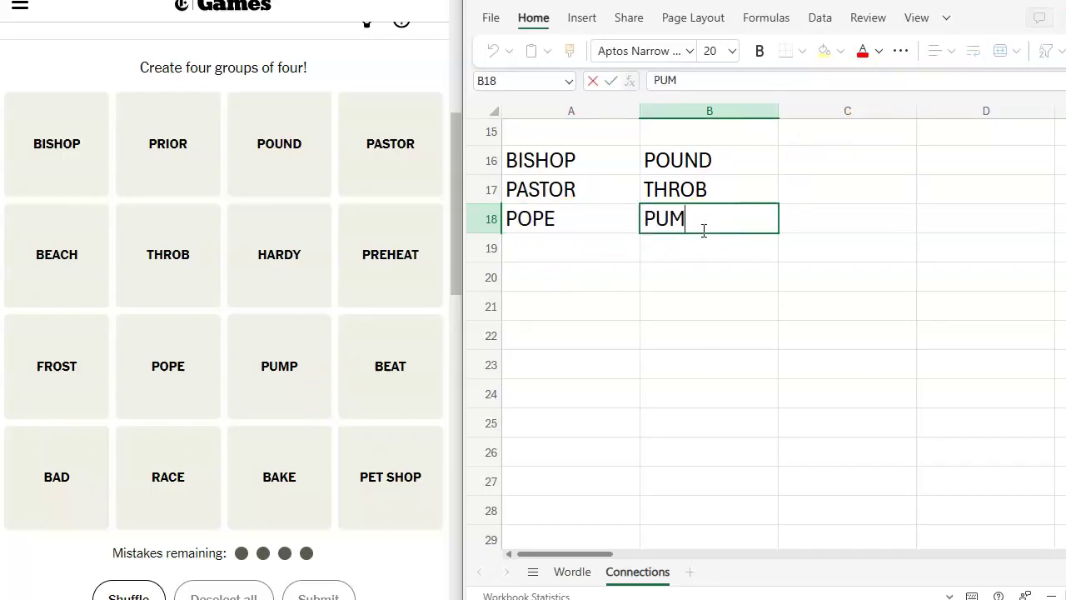
left_click(691, 260)
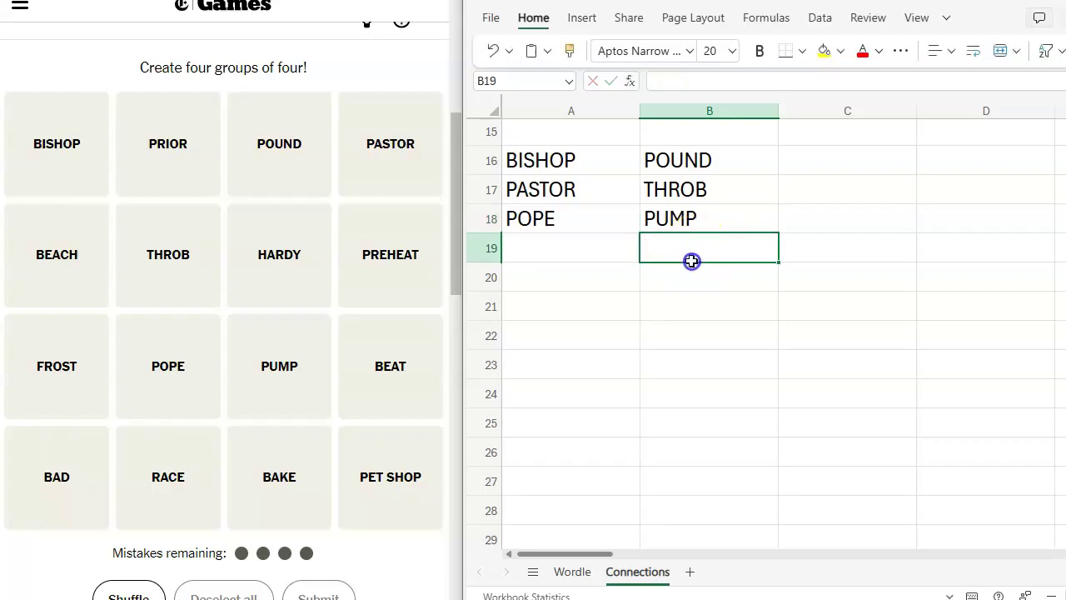
type("BEAT")
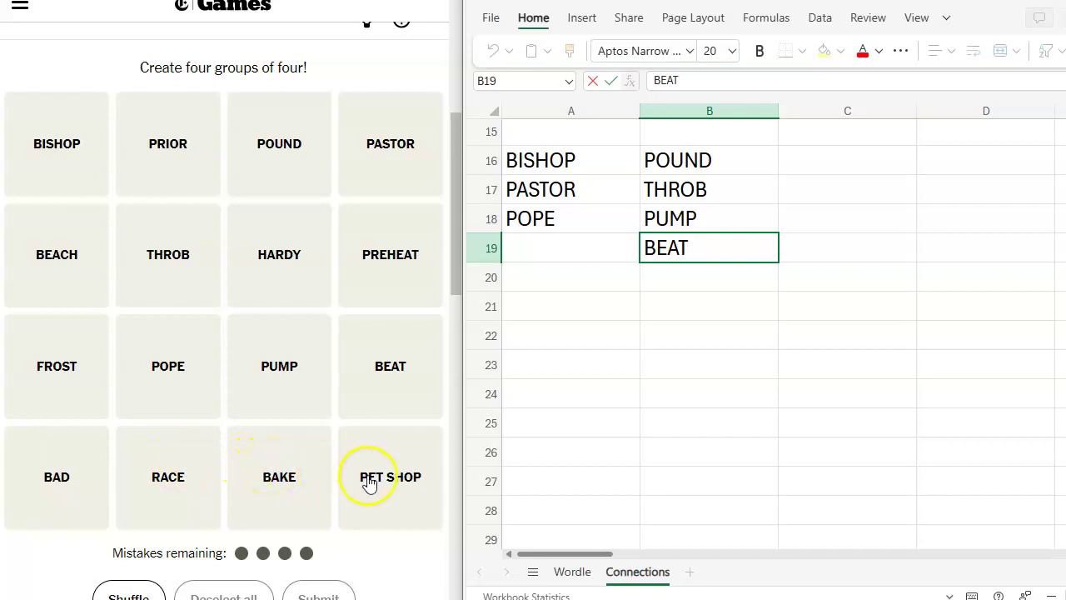
Type PET SHOP, HARDY, BAD and BEACH into cells C16 through C19
left_click(830, 167)
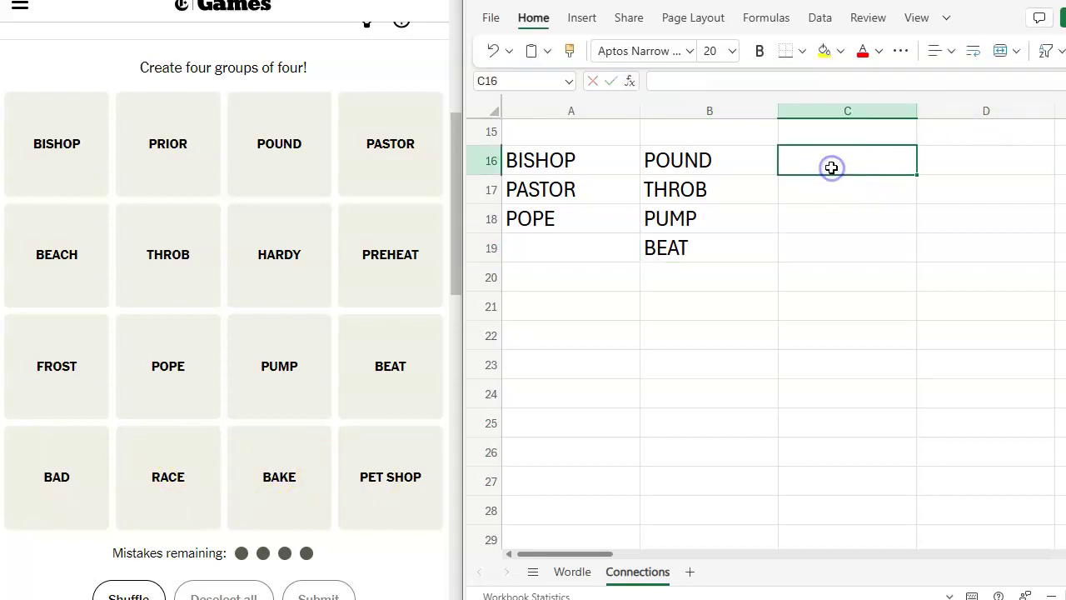
type("PET BOY")
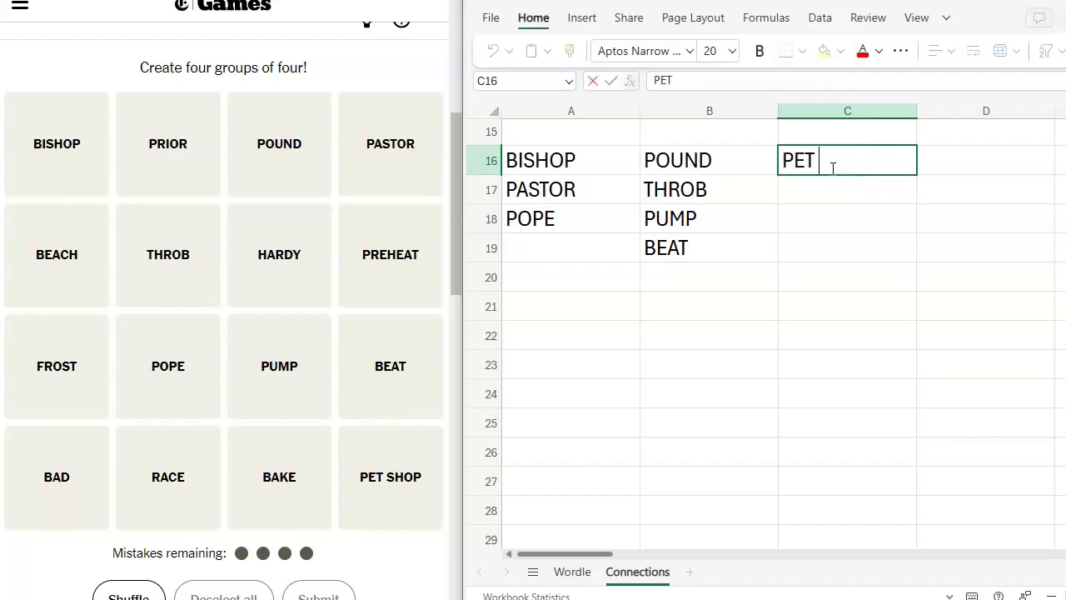
key("BackSpace")
key("BackSpace")
key("BackSpace")
type("SHOP")
key("Return")
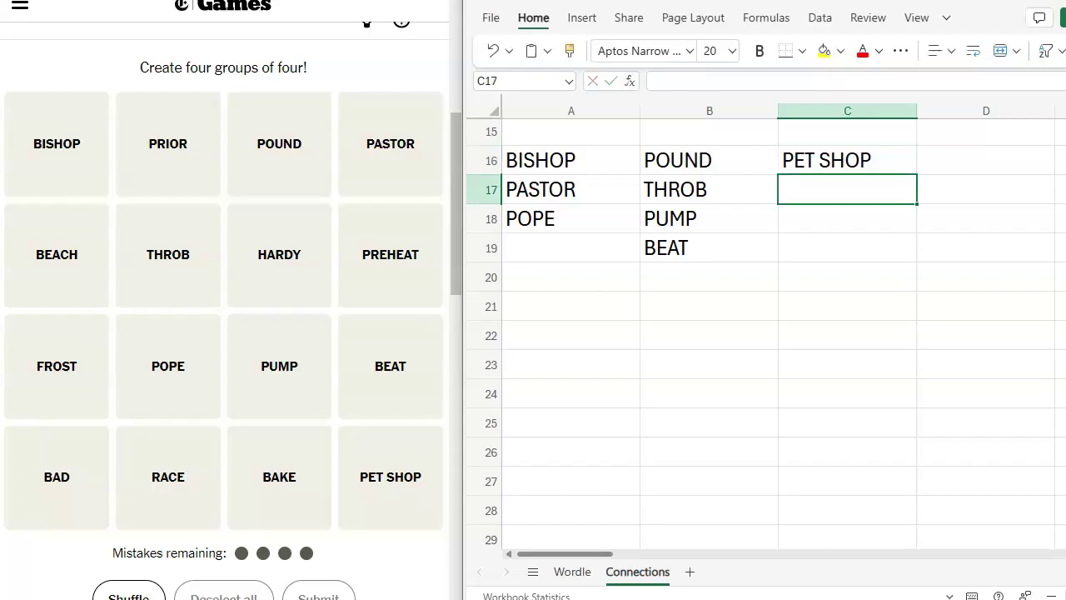
type("HARDY")
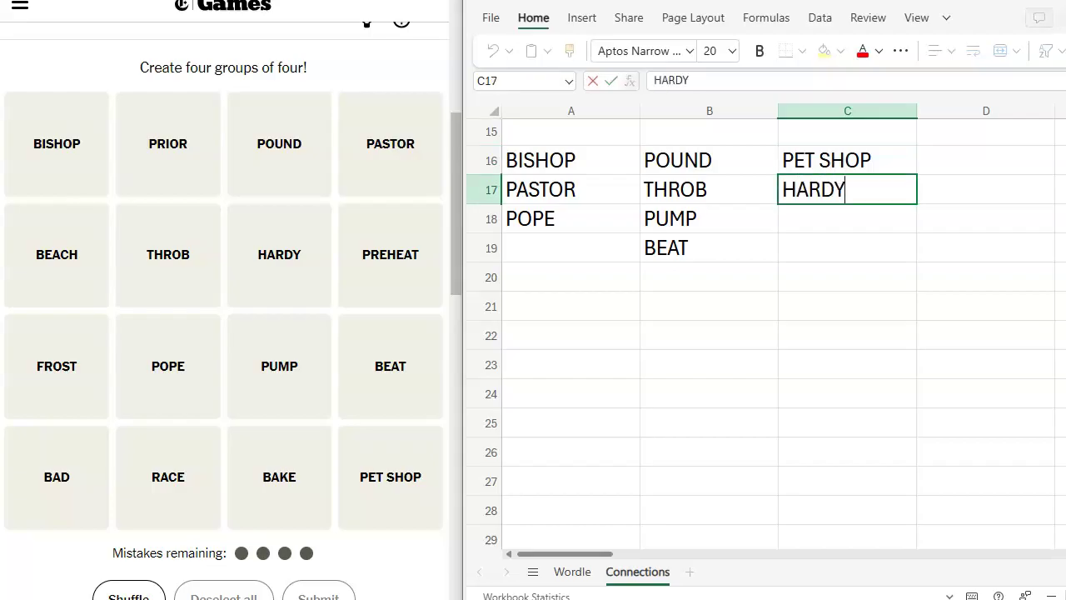
key("Return")
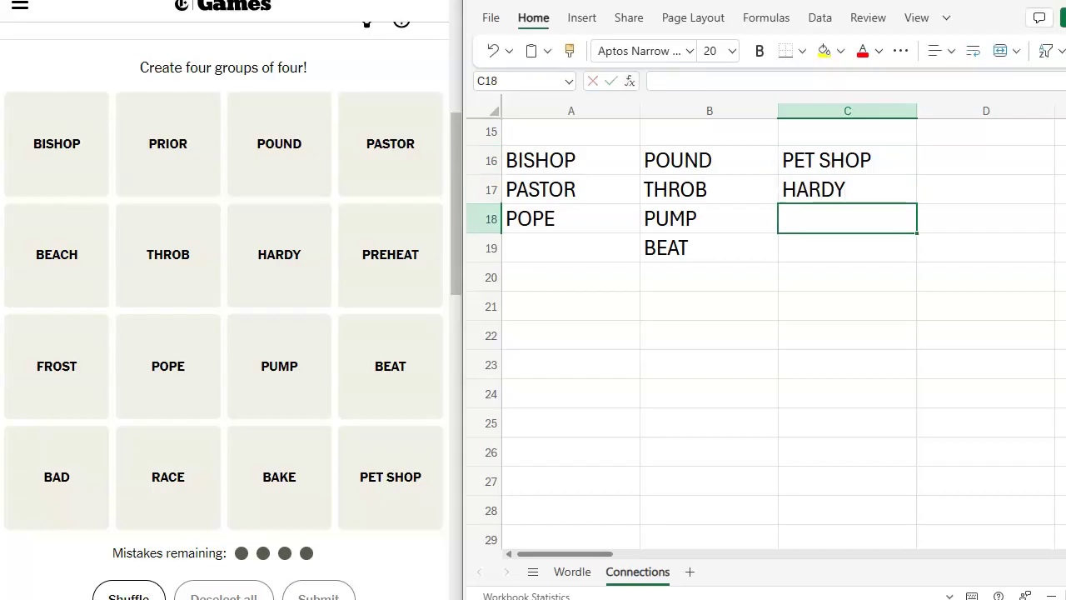
type("BAD")
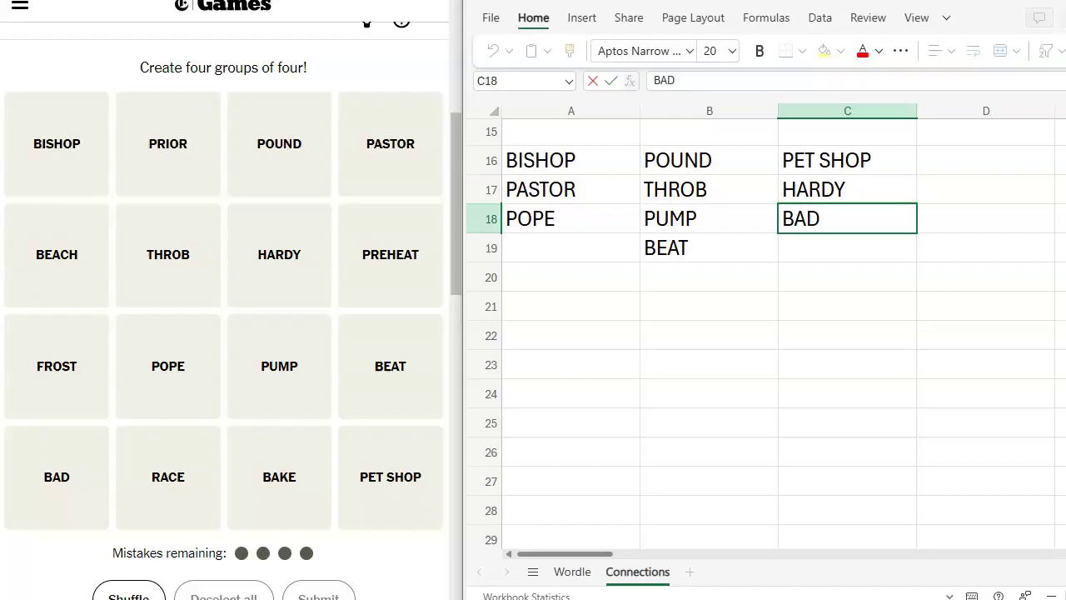
key("Return")
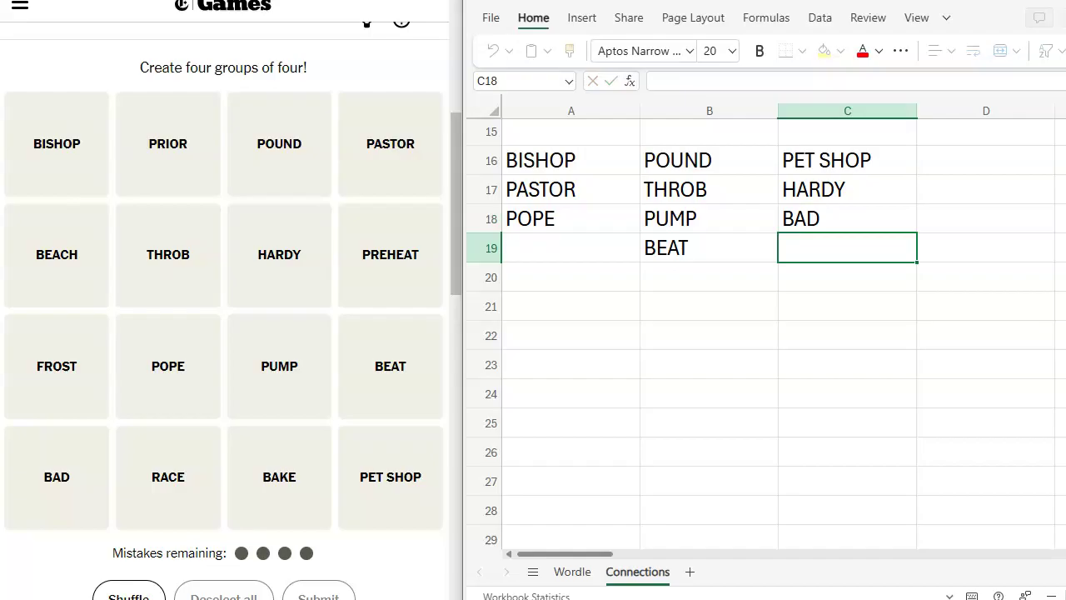
type("BEACH")
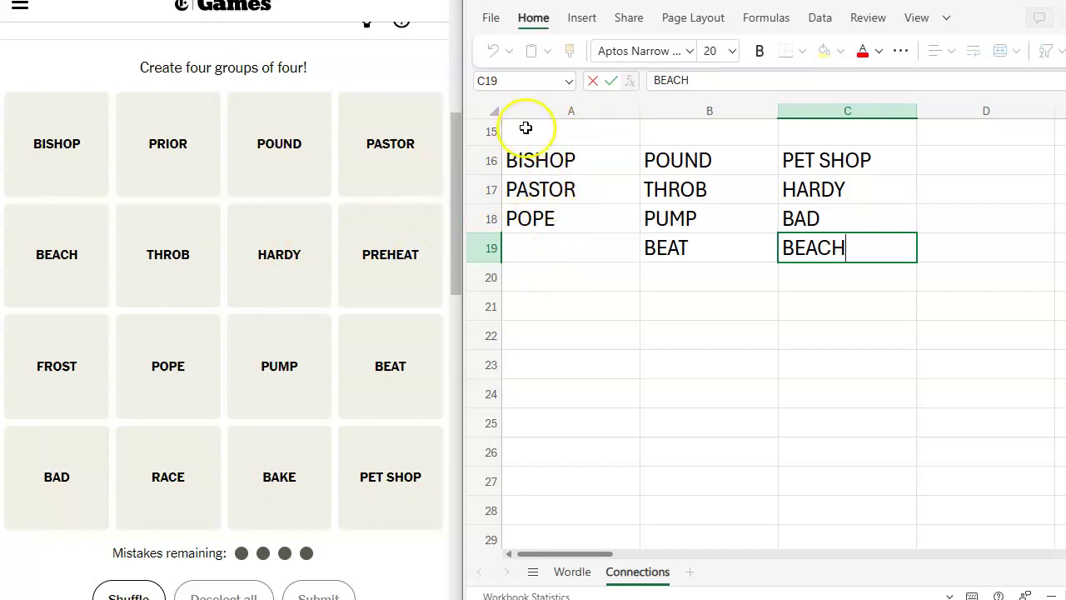
Type PRIOR, PREHEAT, FROST, RACE and BAKE into cells D16 through D20
left_click(963, 168)
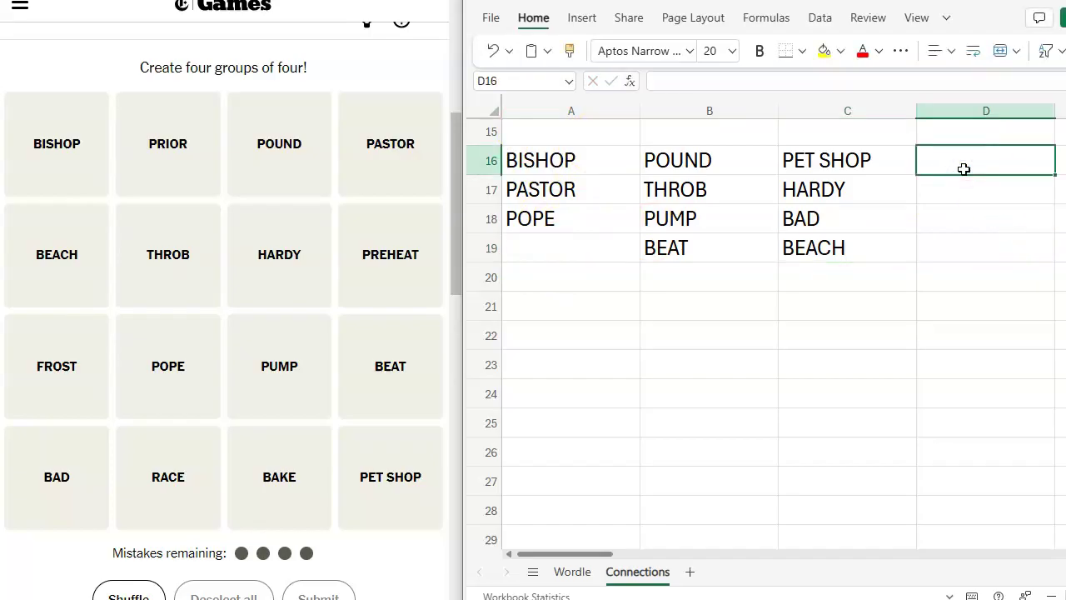
type("PRIOR")
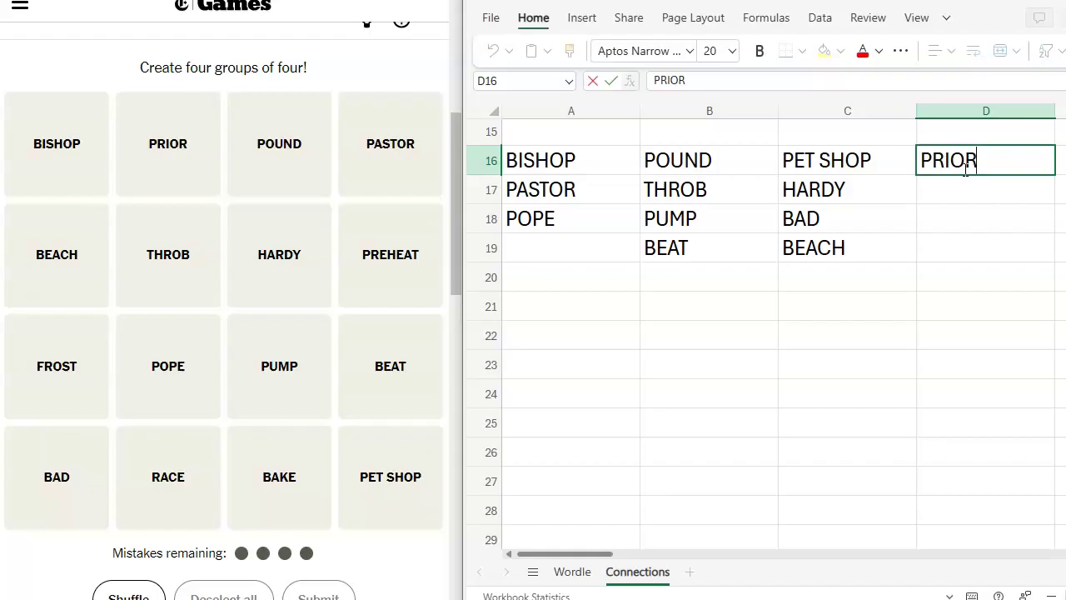
key("Return")
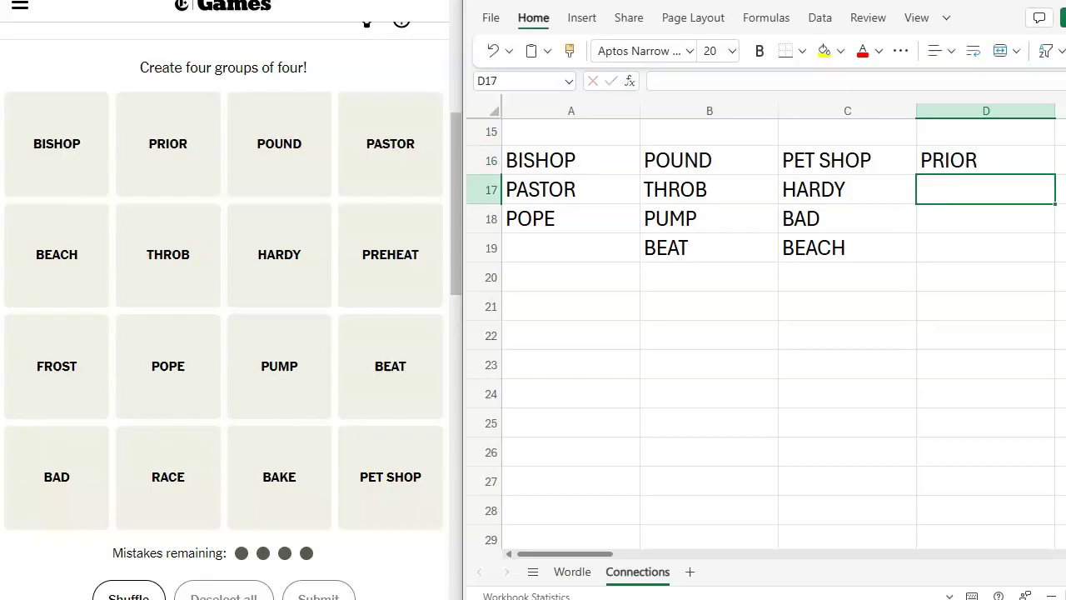
type("PREHEAT")
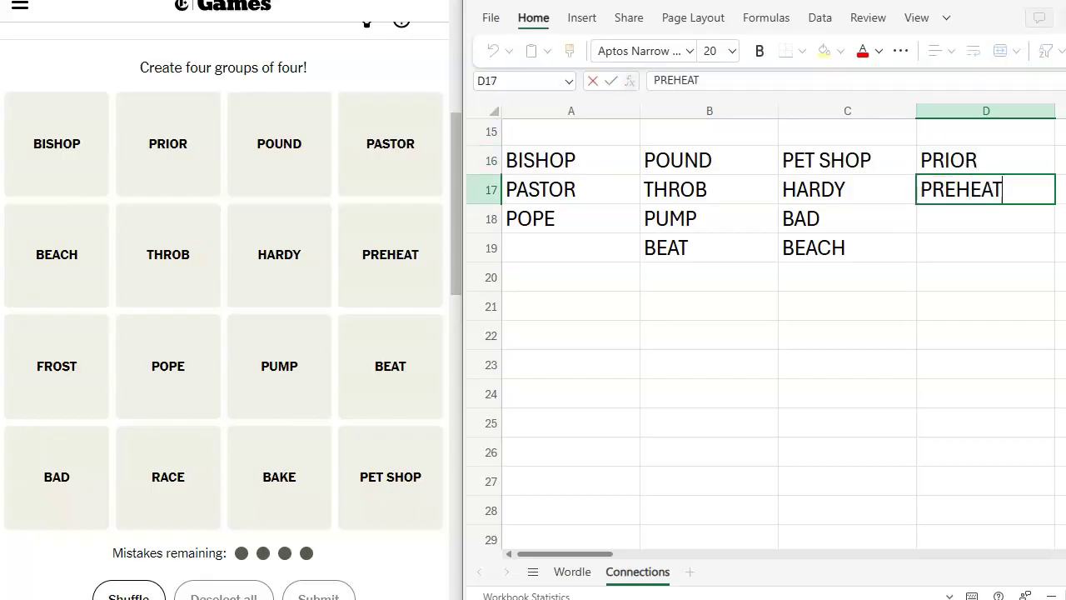
key("Return")
type("FROST")
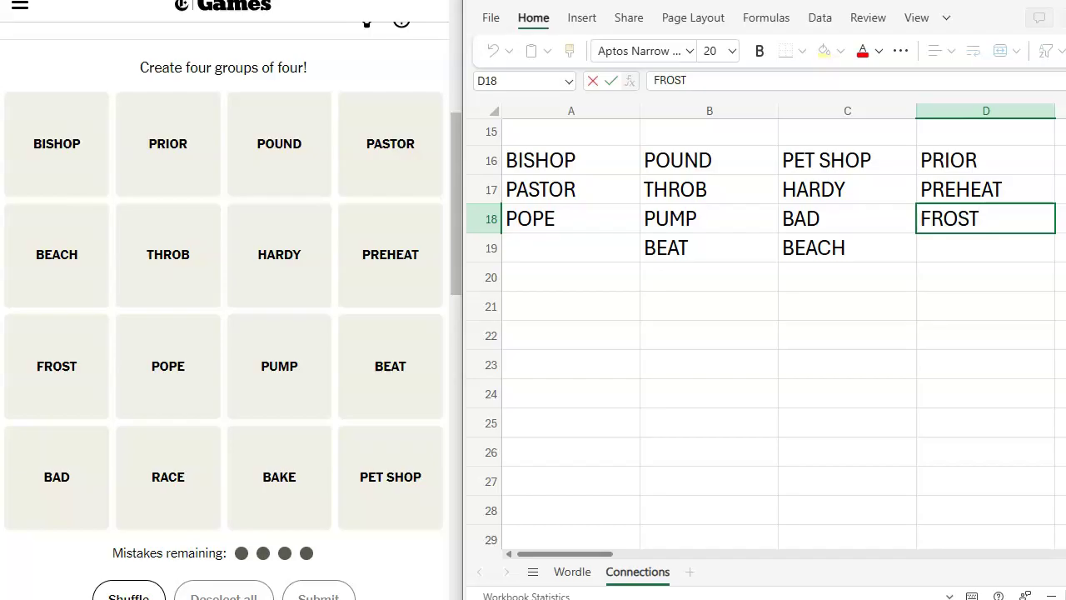
key("Return")
type("RACE")
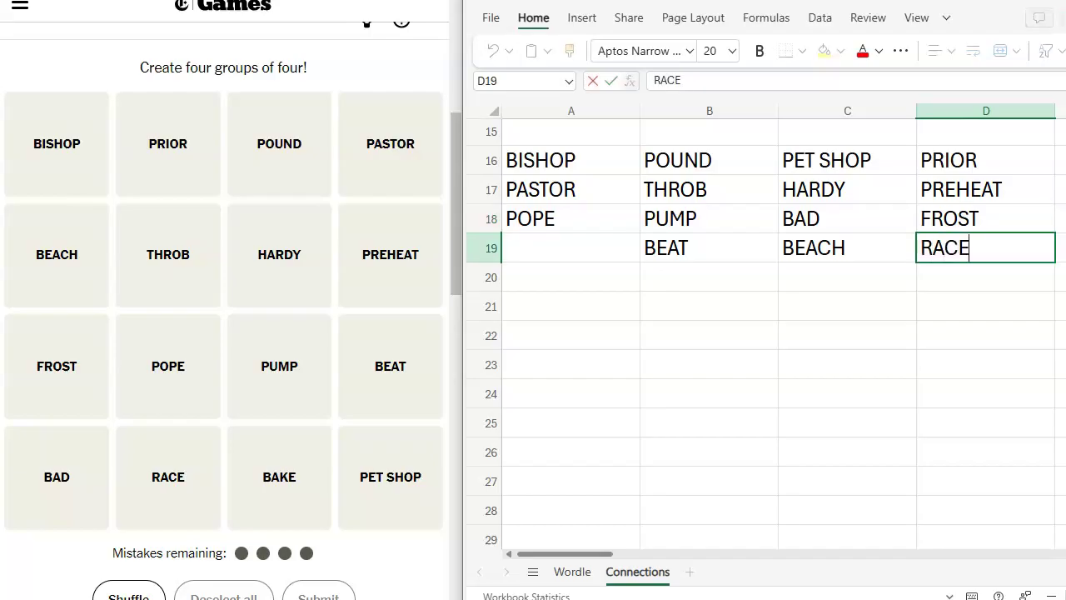
key("Return")
type("BAKE")
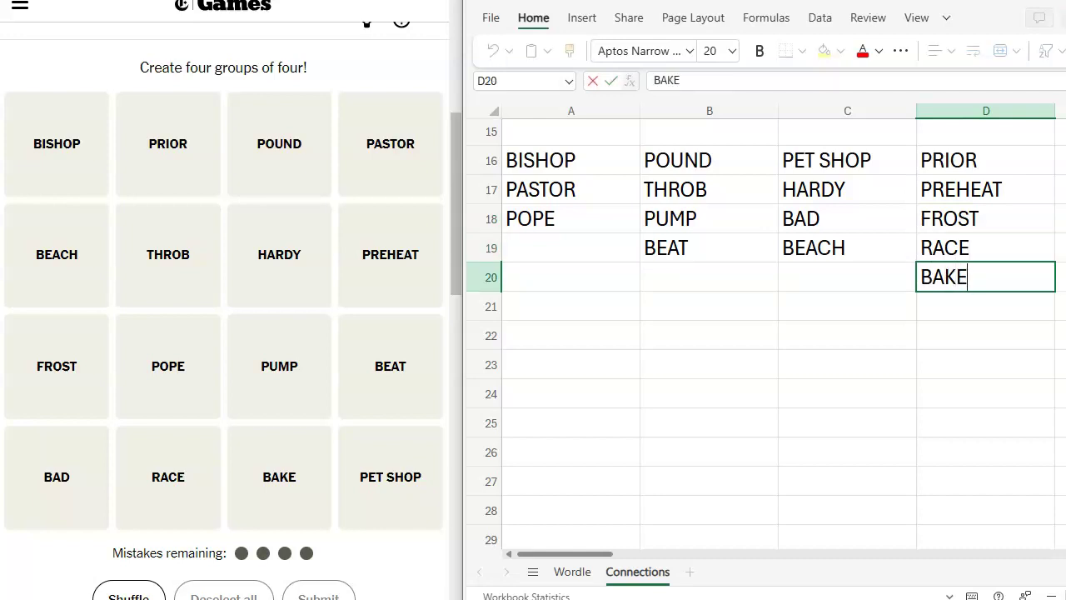
Enter PRIOR in A19 and clear it from D16
left_click(550, 243)
type("P")
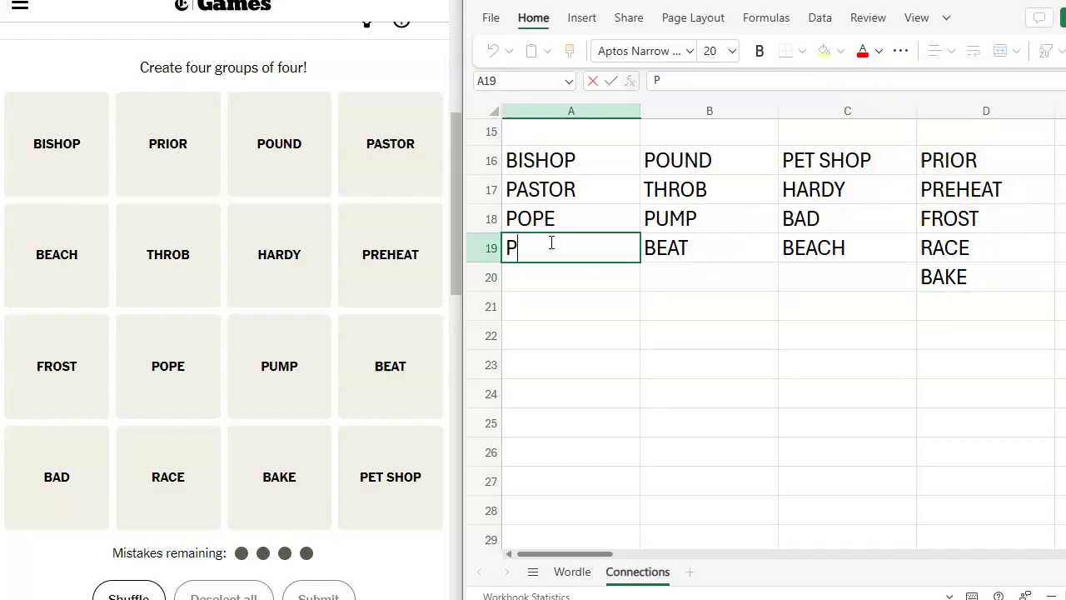
type("RIOR")
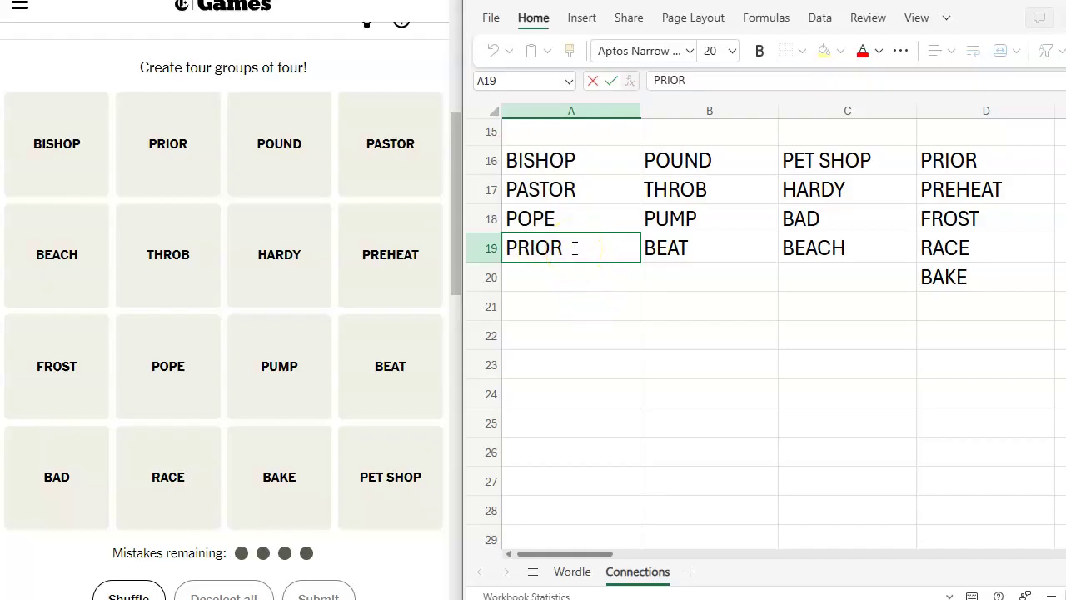
left_click(948, 162)
key("Delete")
Move BAKE from D20 up into the empty D16
left_click(964, 279)
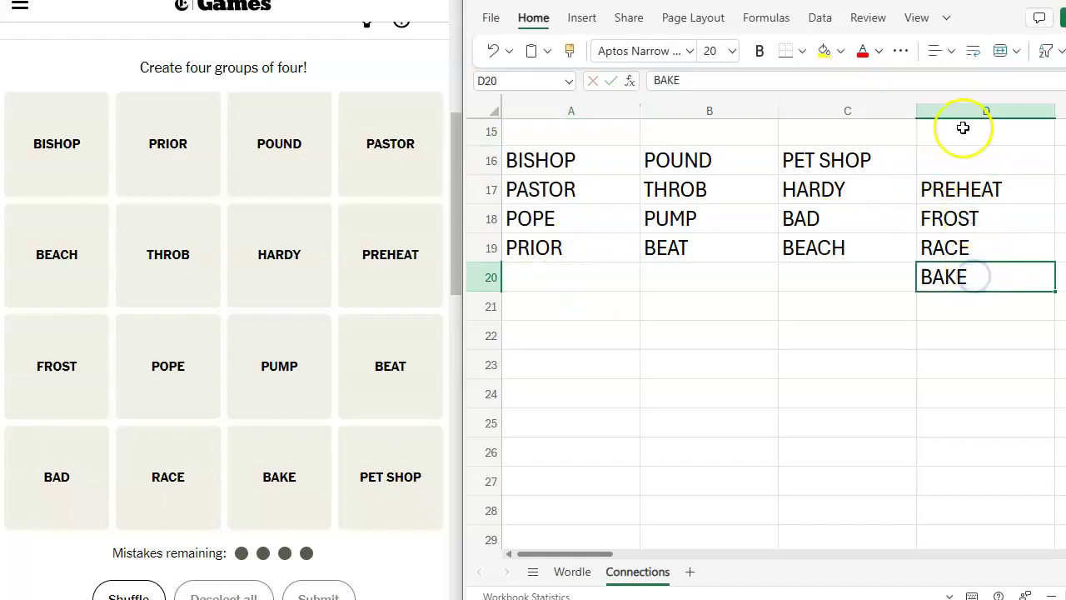
key("BackSpace")
left_click(964, 156)
type("B")
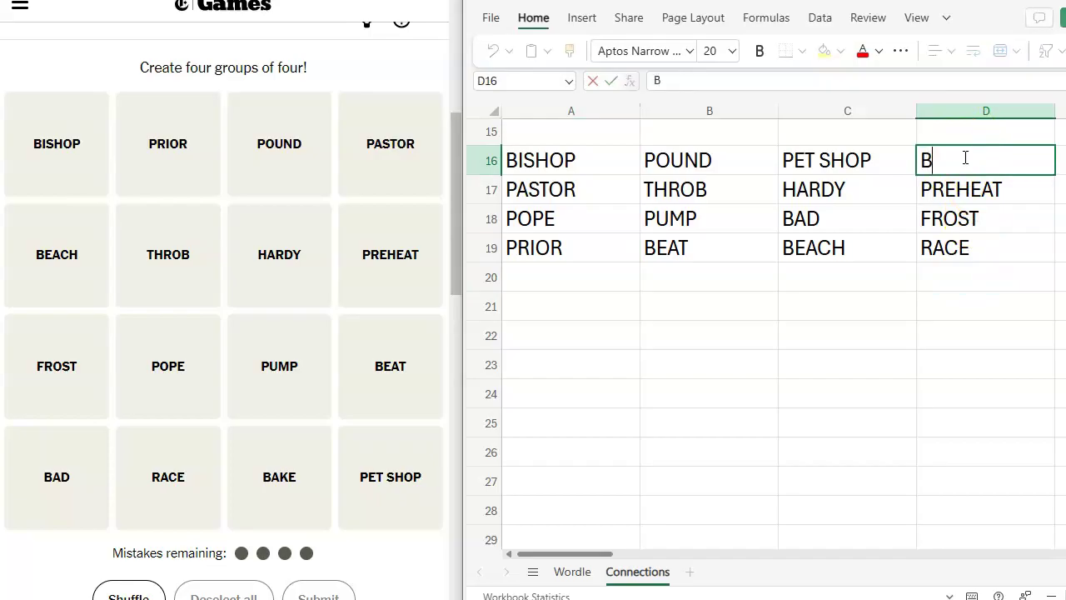
type("AKE")
left_click(991, 253)
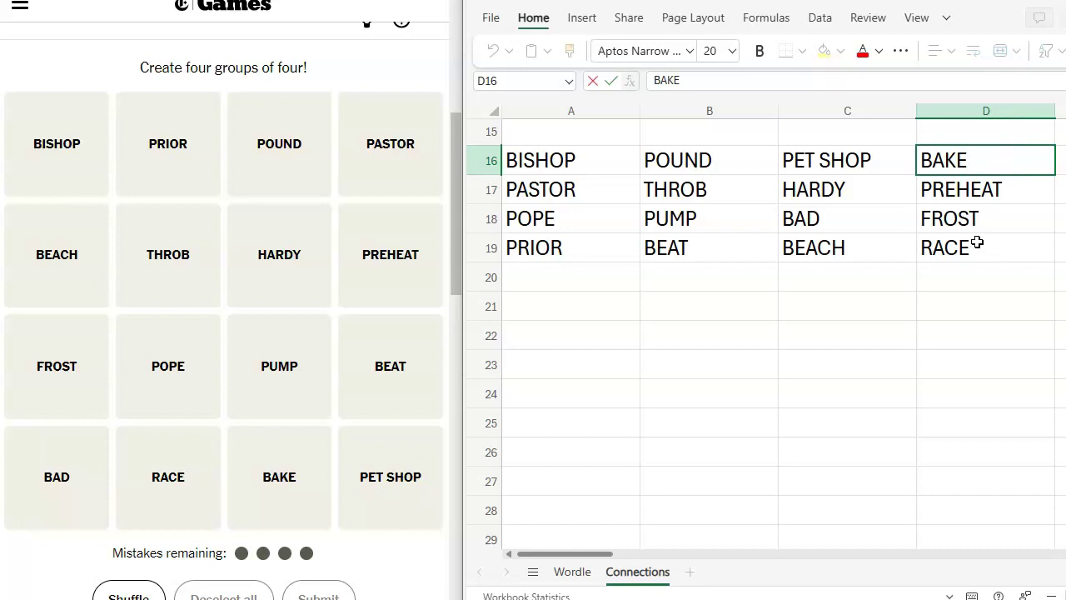
left_click(925, 310)
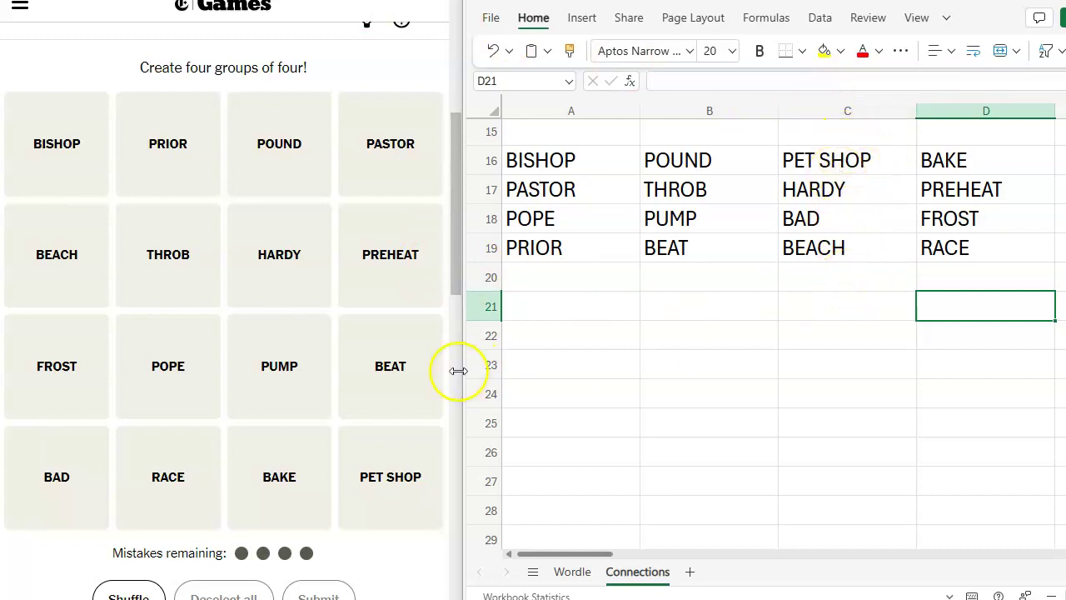
Submit PET SHOP, HARDY, BEACH and BAD to solve the purple ___ BOYS group
left_click(392, 482)
left_click(268, 265)
left_click(48, 260)
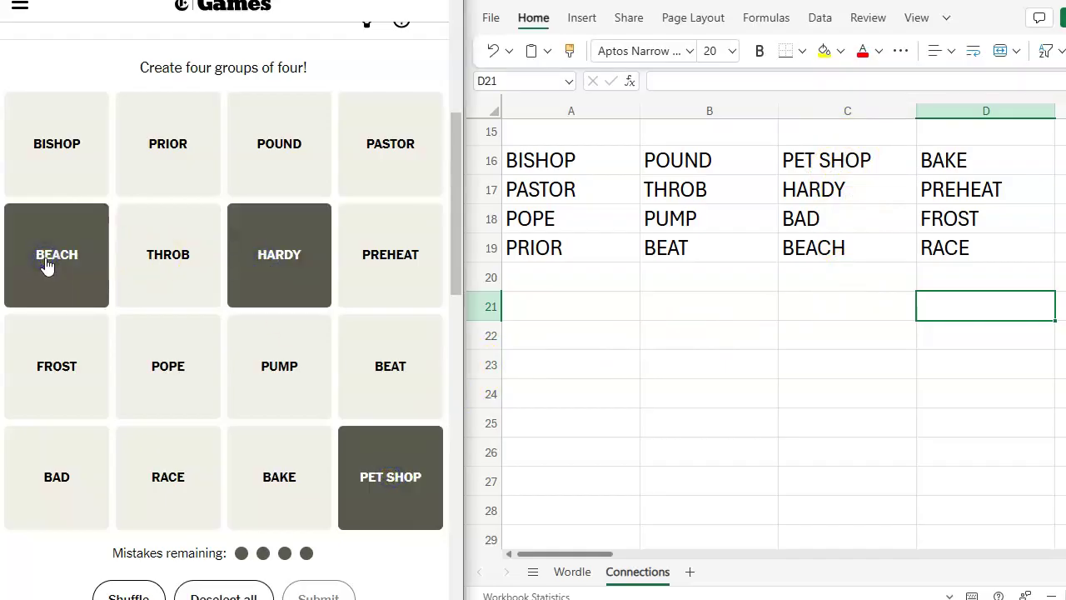
left_click(63, 475)
left_click(329, 594)
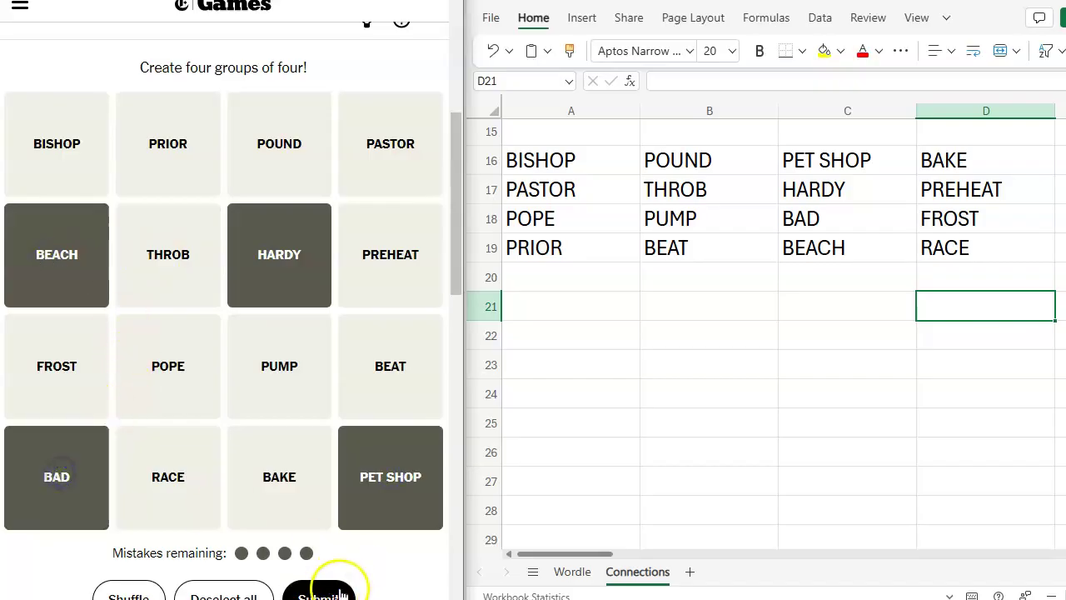
left_click_drag(459, 172, 461, 150)
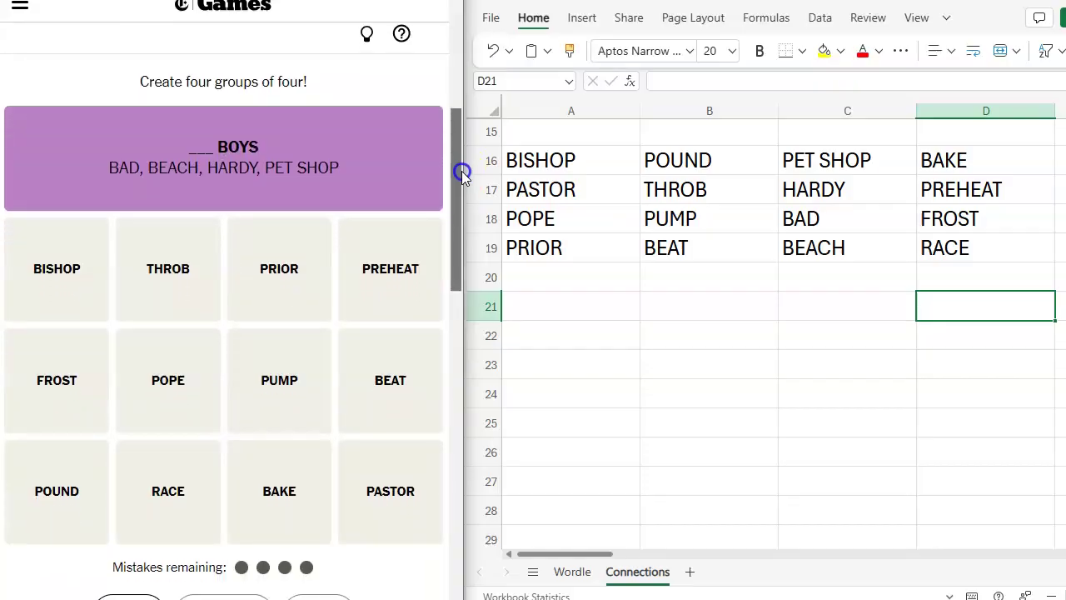
left_click_drag(462, 173, 462, 177)
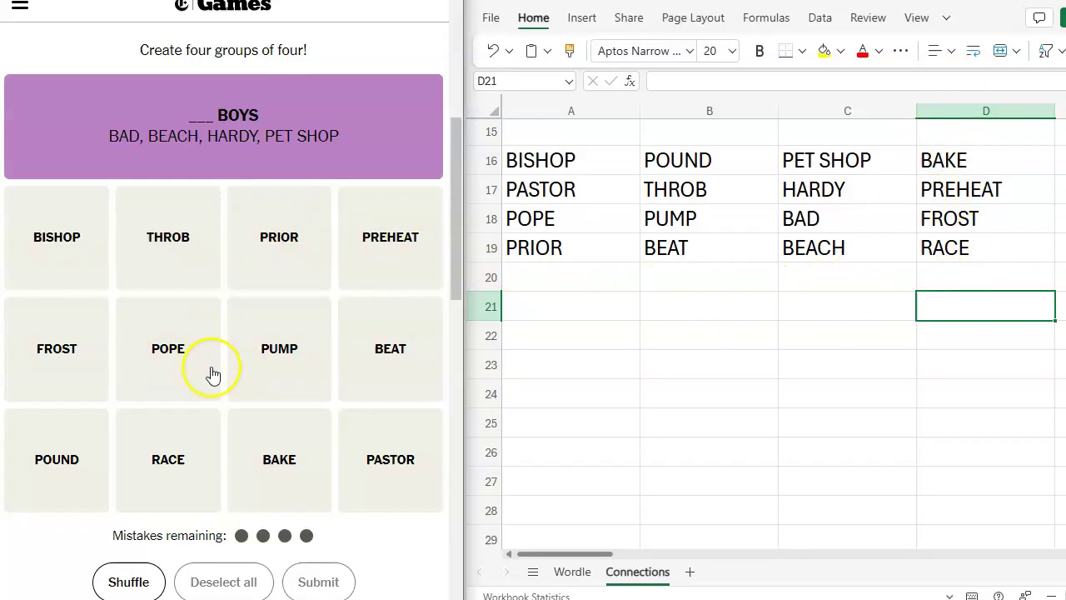
Guess BAKE, PREHEAT, FROST and RACE, which comes back one away, using a mistake
left_click(281, 470)
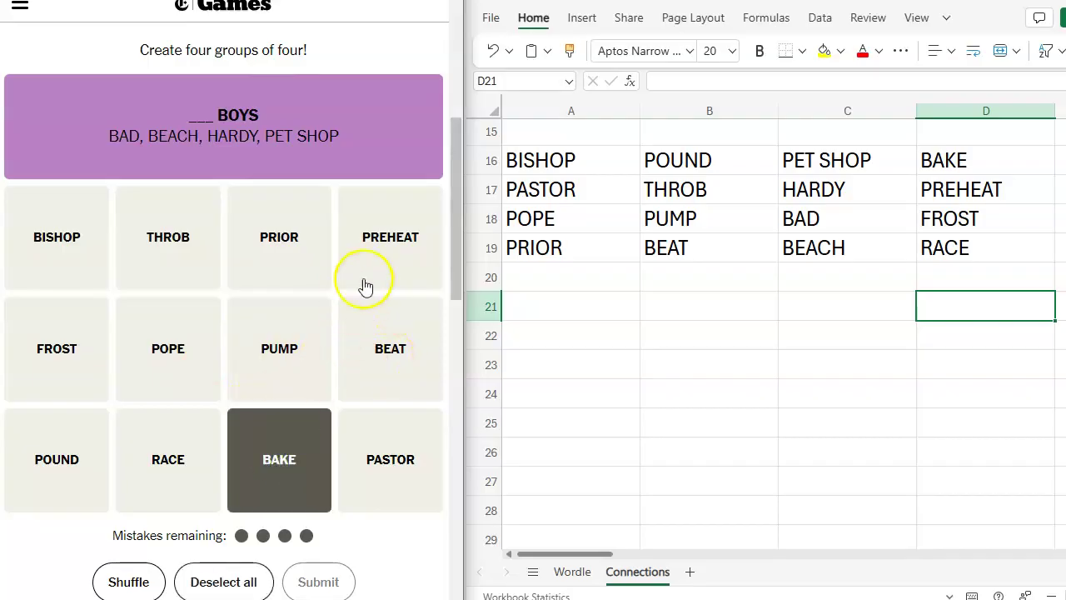
left_click(397, 233)
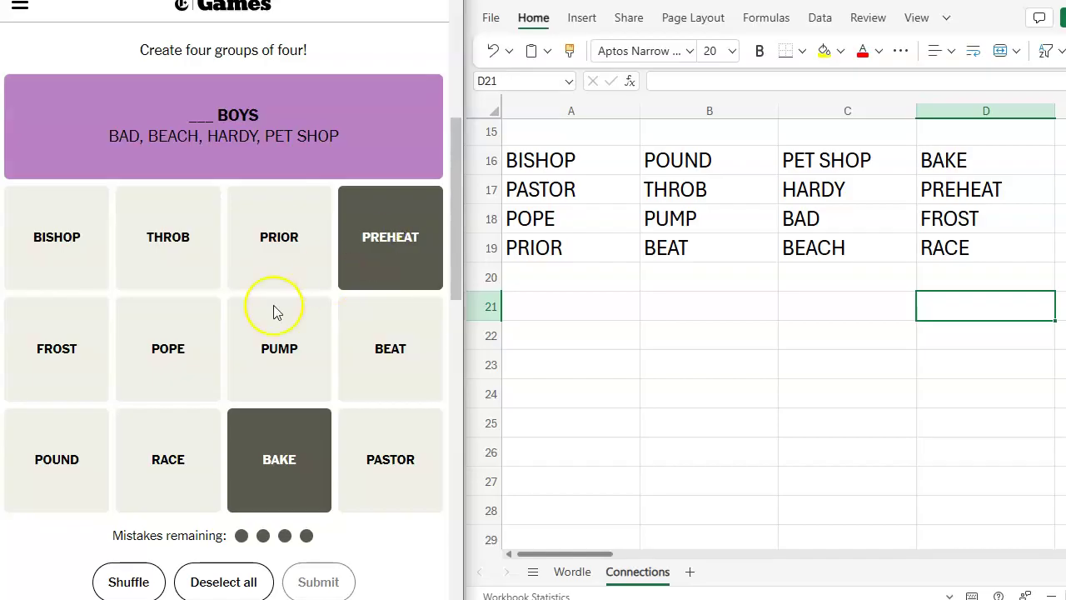
left_click(67, 350)
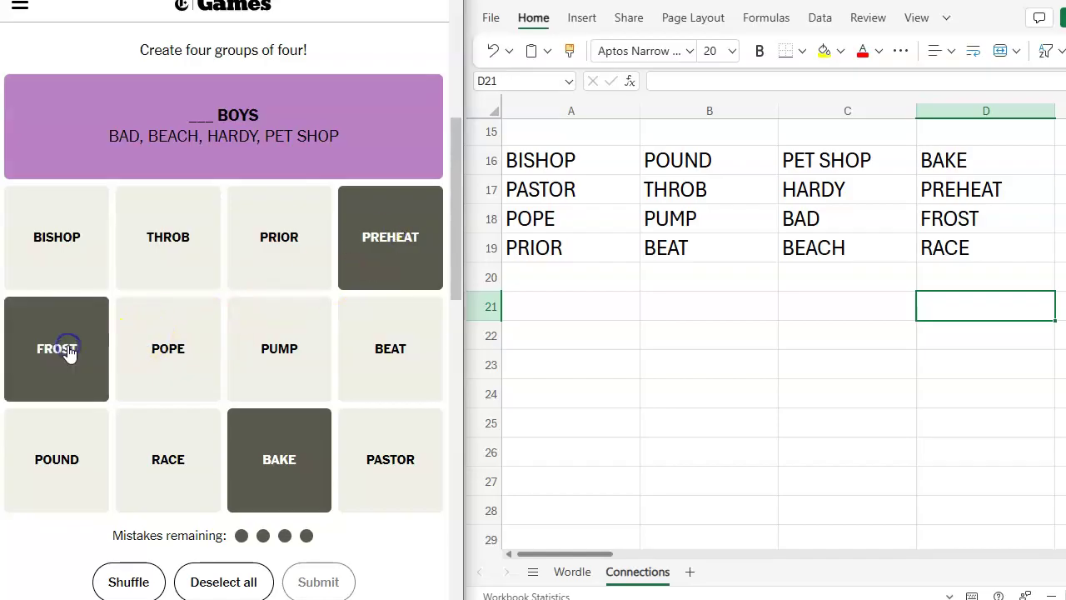
left_click(154, 452)
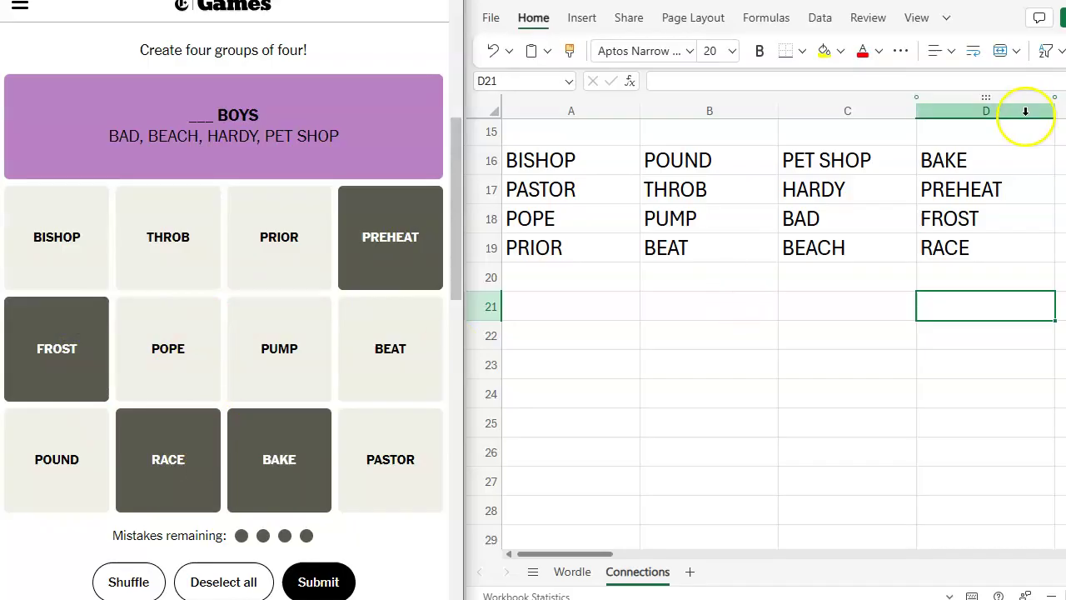
left_click(316, 583)
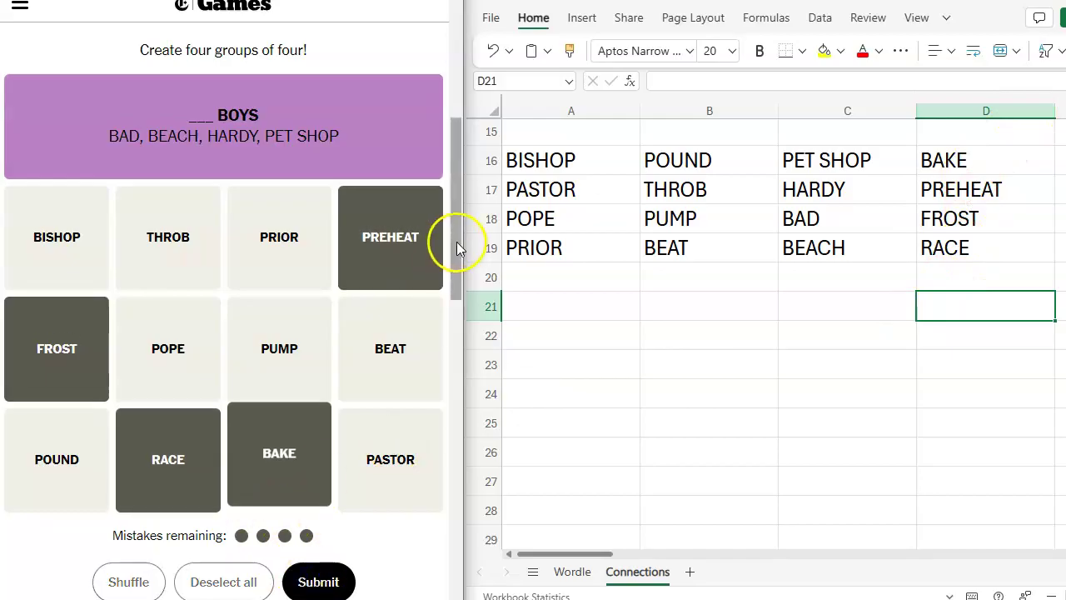
mouse_move(456, 242)
left_mouse_down()
mouse_move(462, 180)
mouse_move(462, 254)
mouse_move(466, 240)
left_mouse_up()
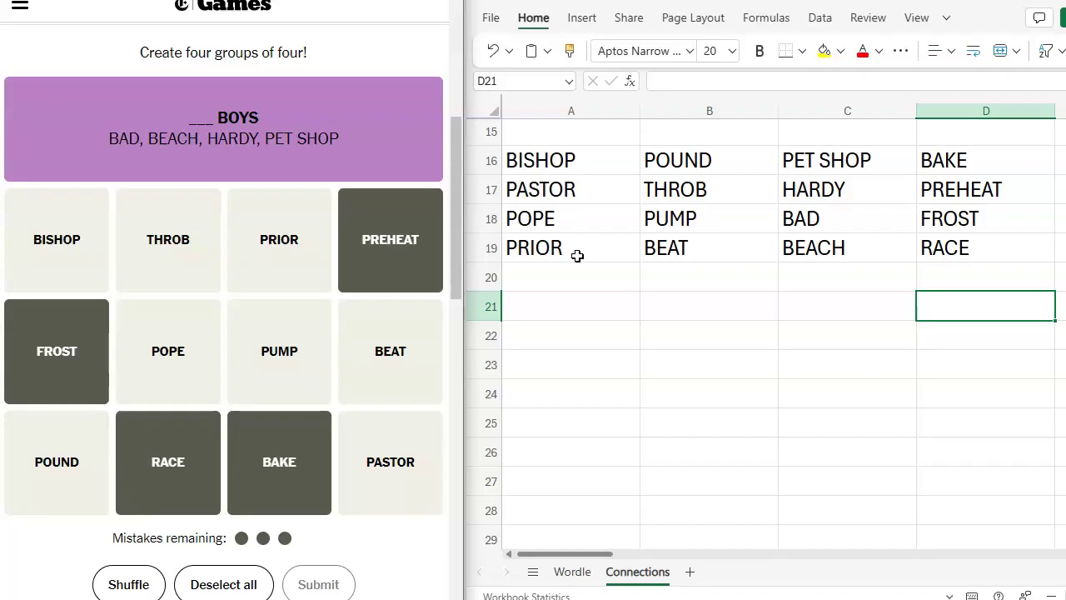
Deselect the FROST, RACE, BAKE and PREHEAT tiles
left_click(76, 350)
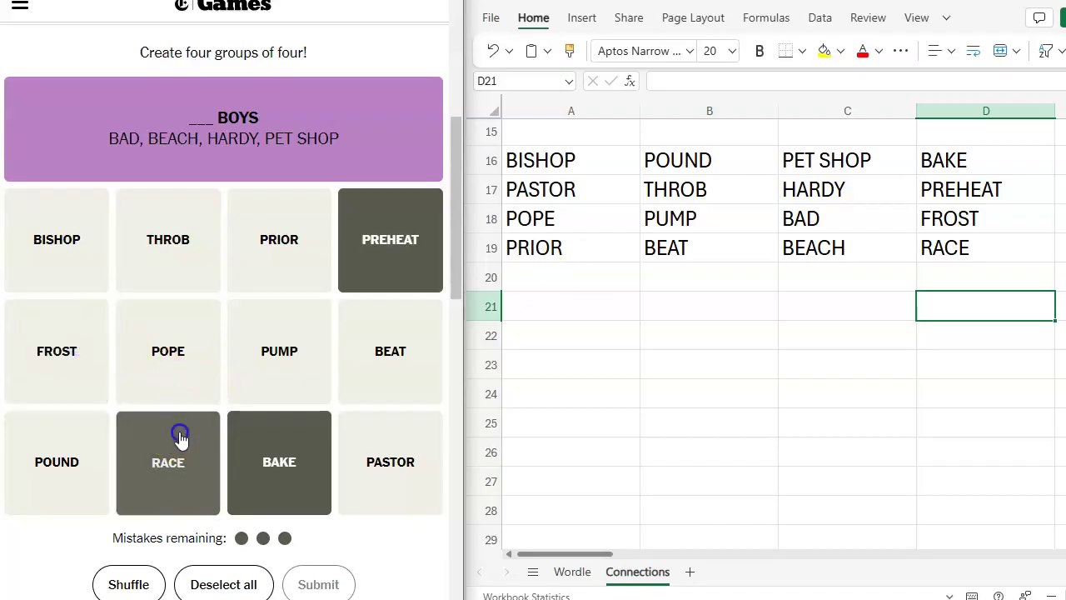
left_click(178, 436)
left_click(258, 452)
left_click(412, 246)
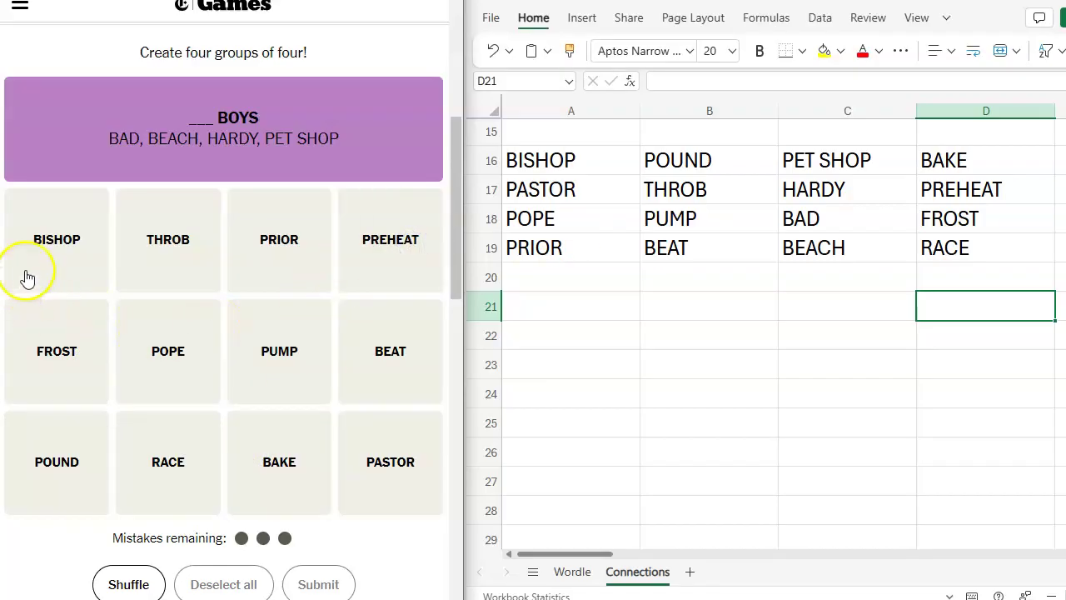
Select BISHOP, PRIOR, POPE and PASTOR for the Ecclesiastical Titles group
left_click(53, 245)
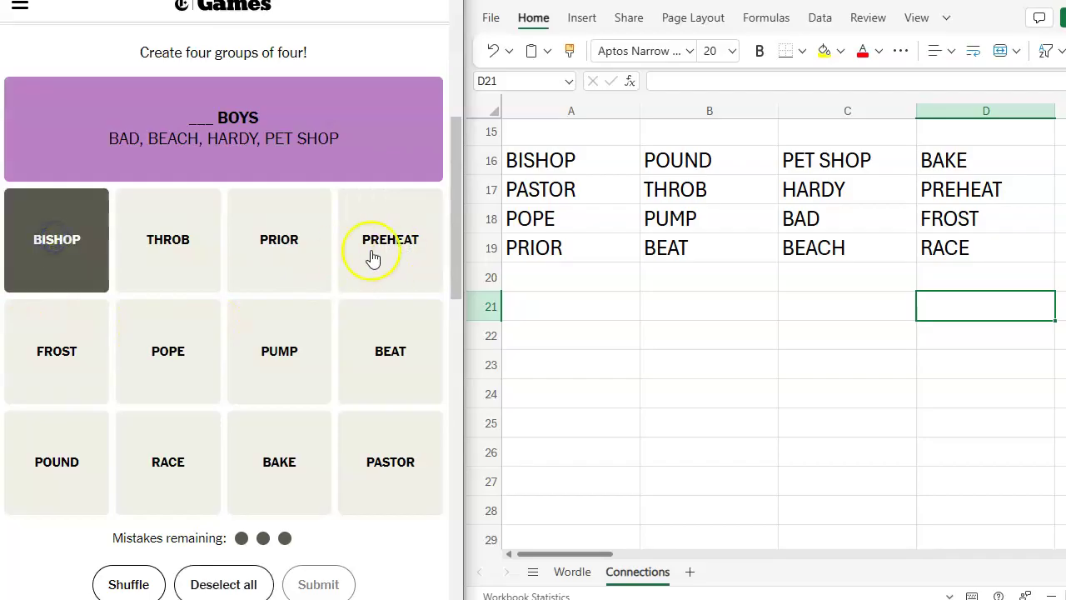
left_click(291, 240)
left_click(175, 363)
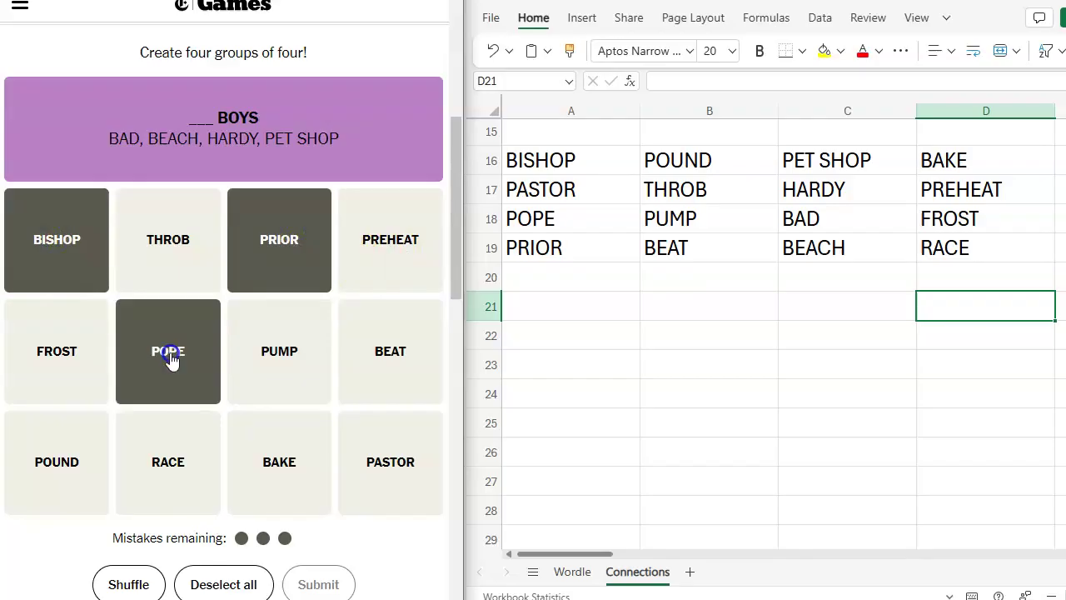
left_click(403, 469)
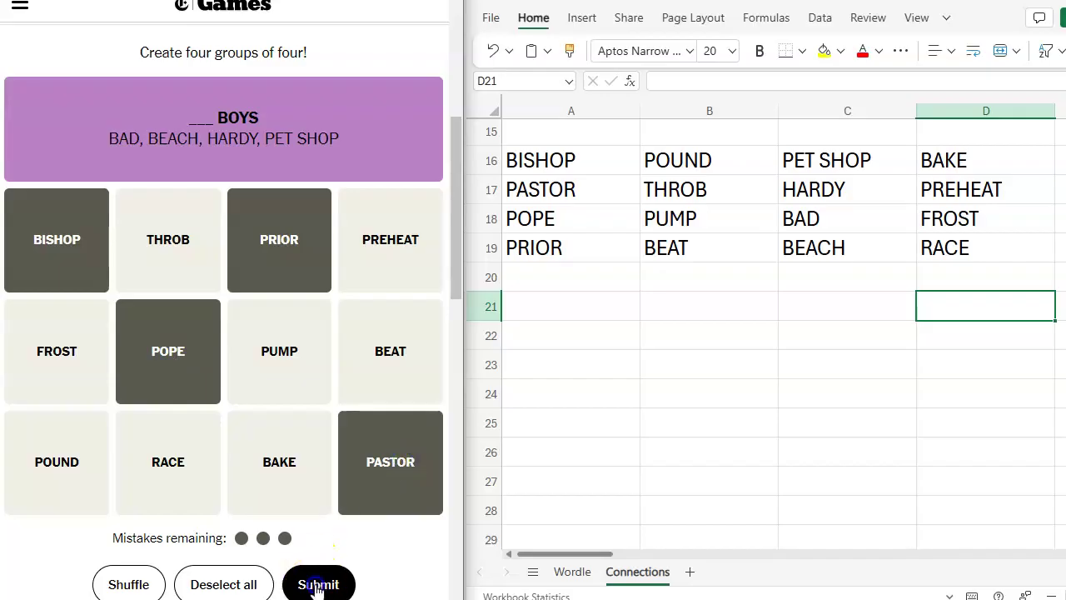
mouse_move(460, 246)
left_mouse_down()
mouse_move(460, 191)
mouse_move(460, 238)
left_mouse_up()
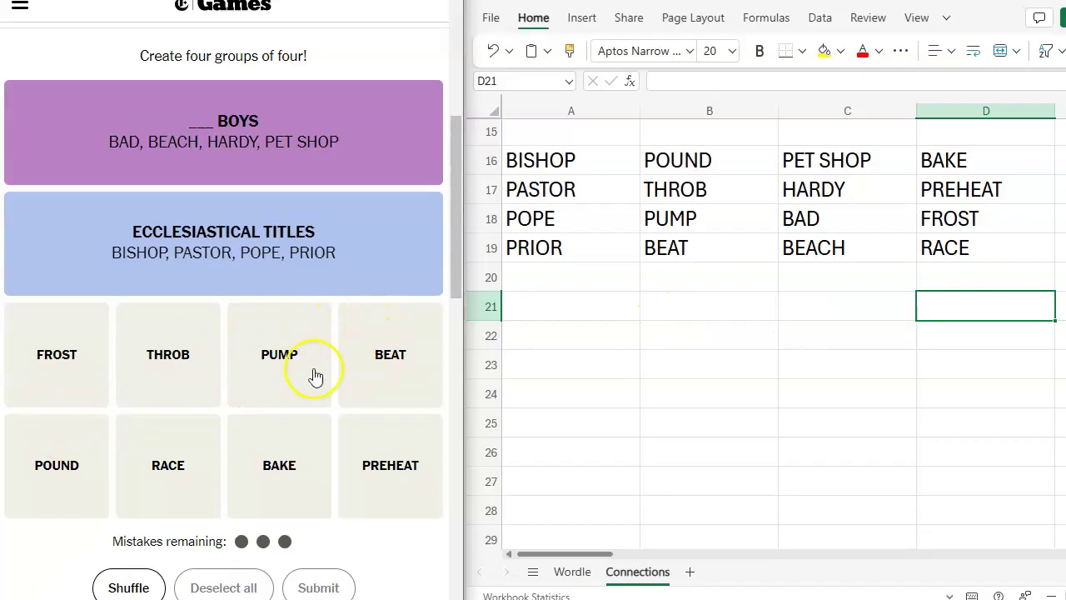
Select BAKE as the first tile of a new guess among the eight remaining words
left_click(277, 468)
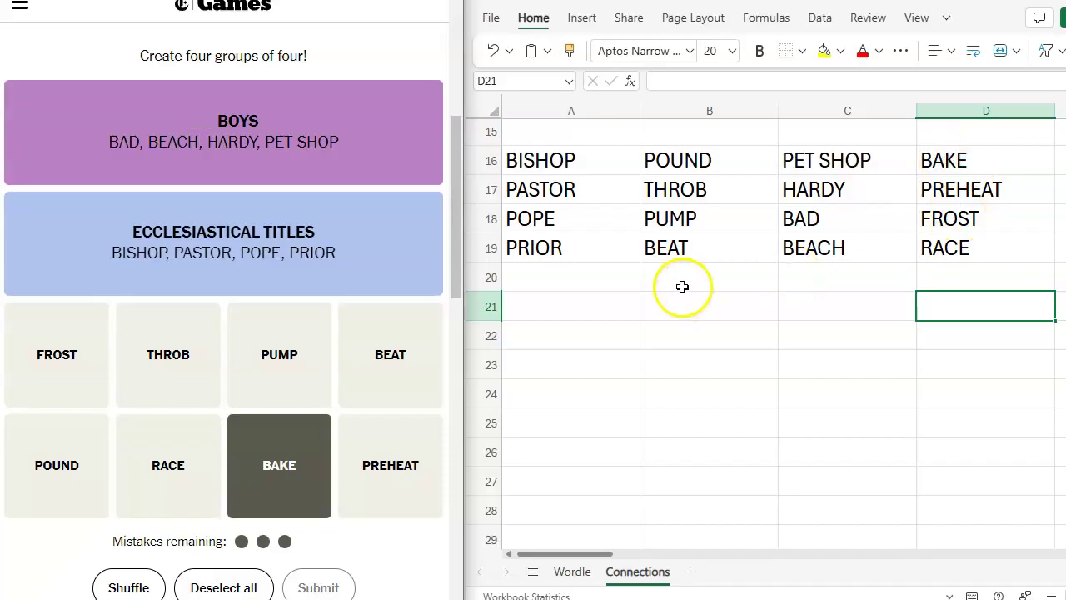
Clear B19 and D19, enter RACE in B19, and begin typing BEAT into D19
left_click(709, 247)
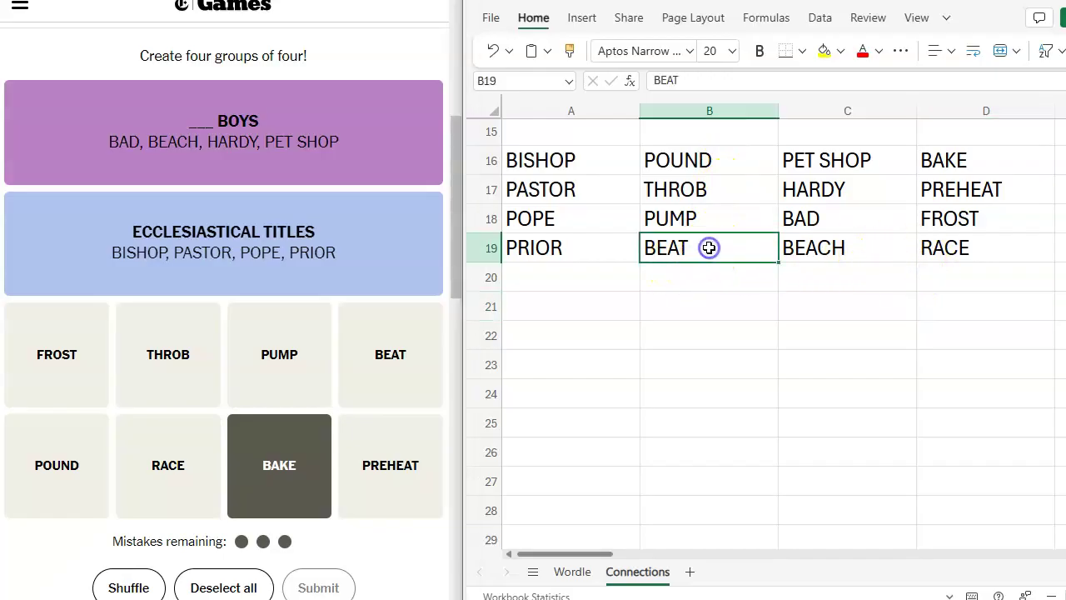
key("Delete")
left_click(943, 248)
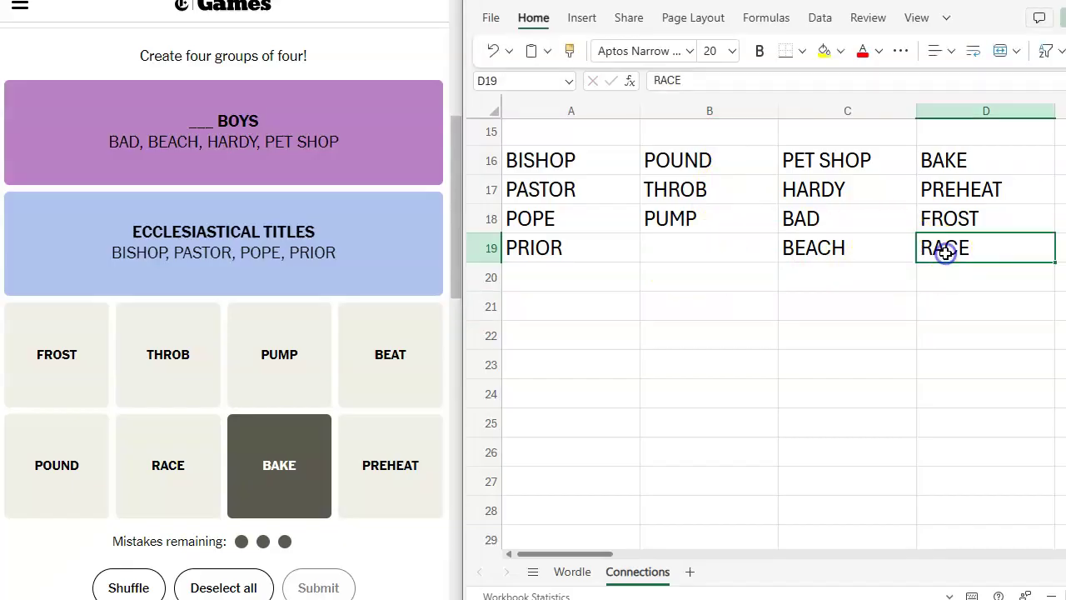
key("Delete")
left_click(696, 249)
type("RACE")
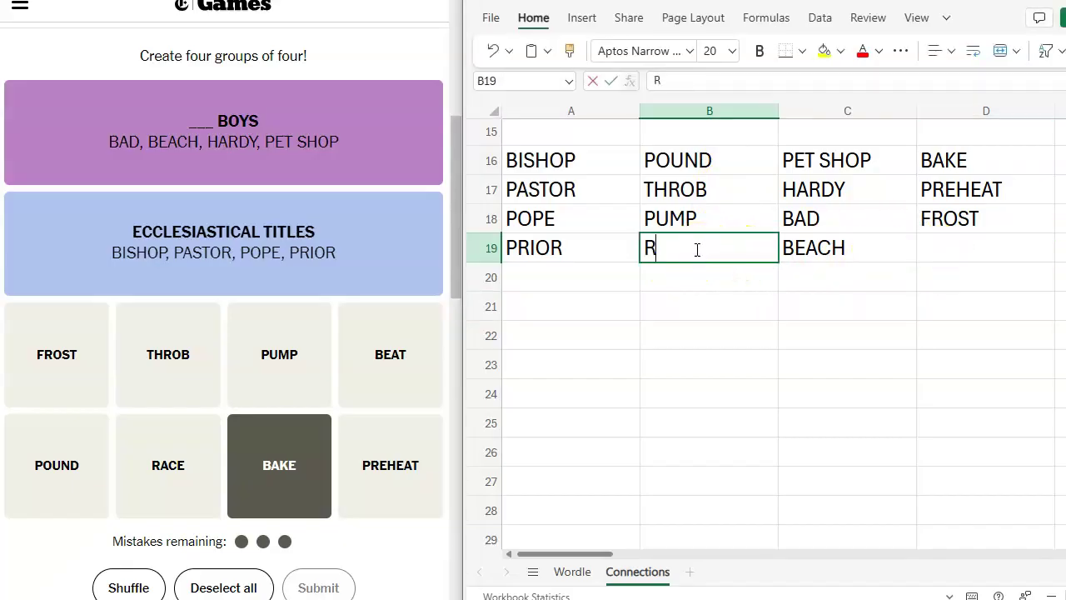
left_click(957, 248)
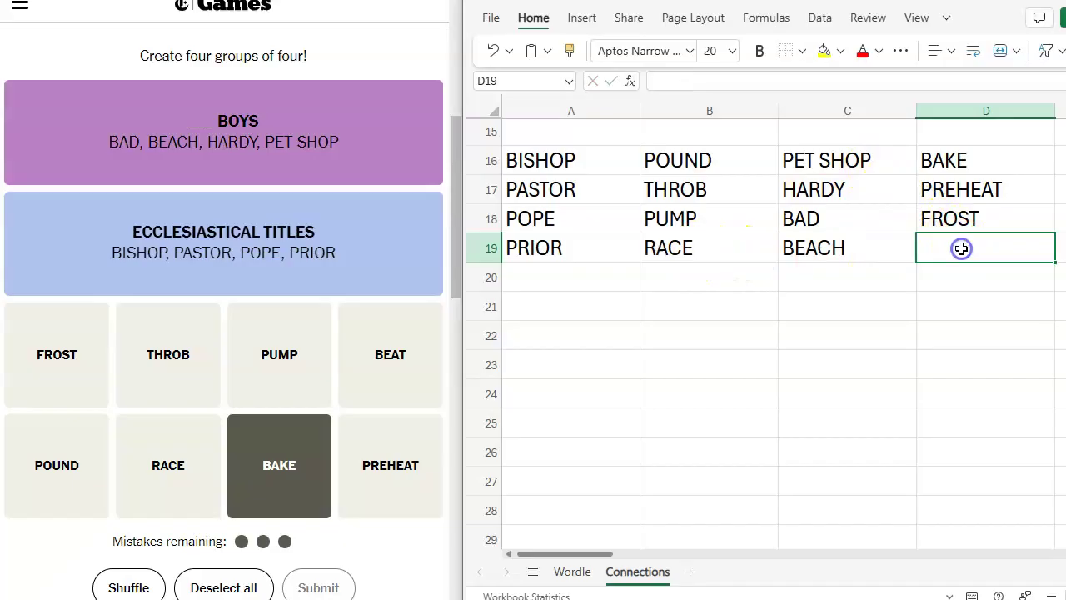
type("BEAT")
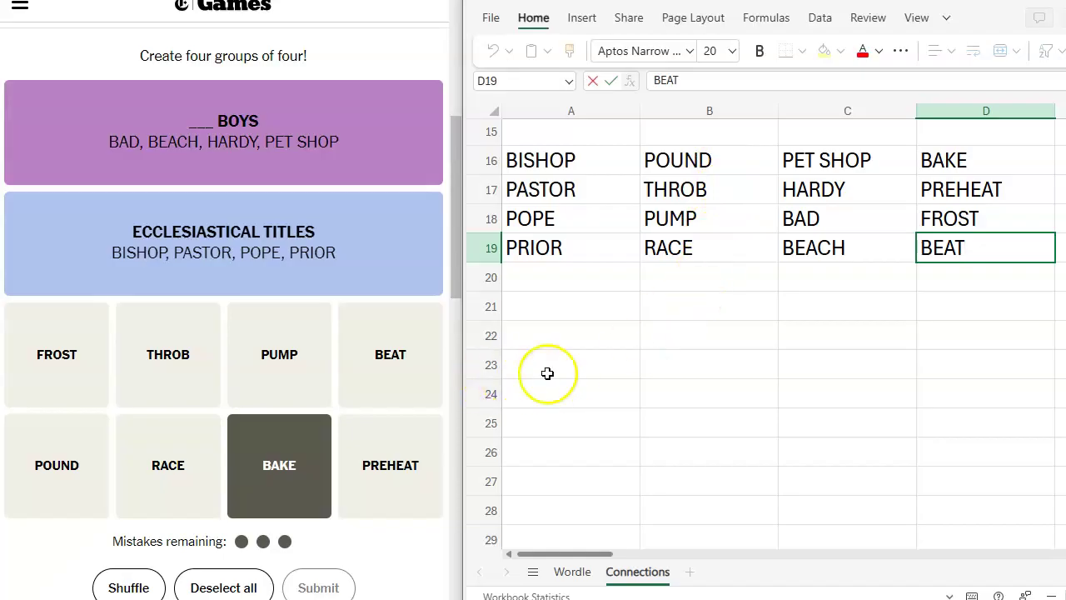
Commit BEAT in D19, then guess the heart group: THROB, PUMP, POUND and RACE
left_click(634, 370)
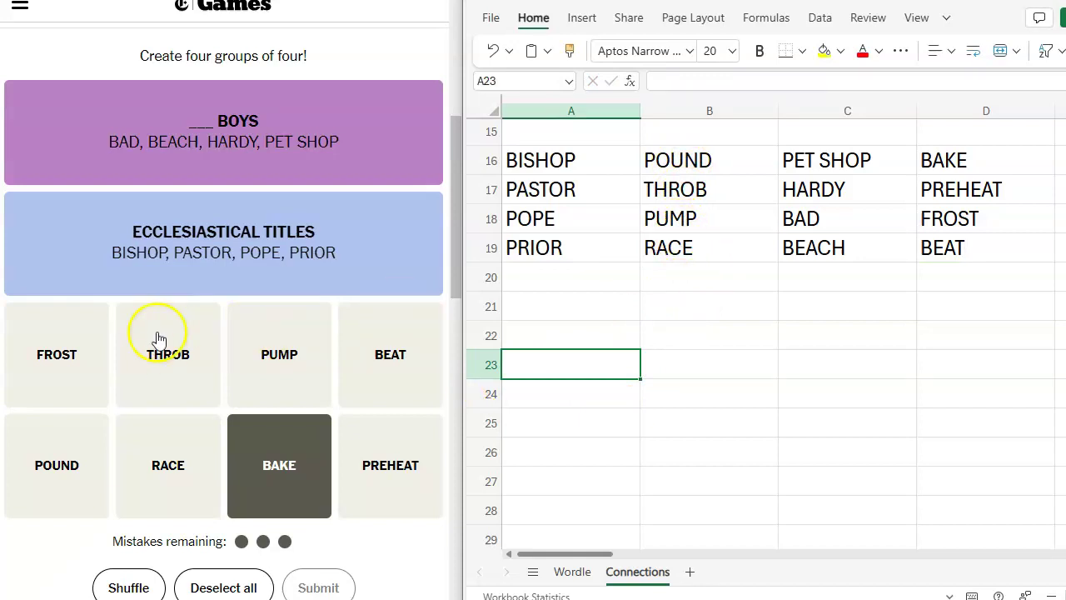
left_click(155, 359)
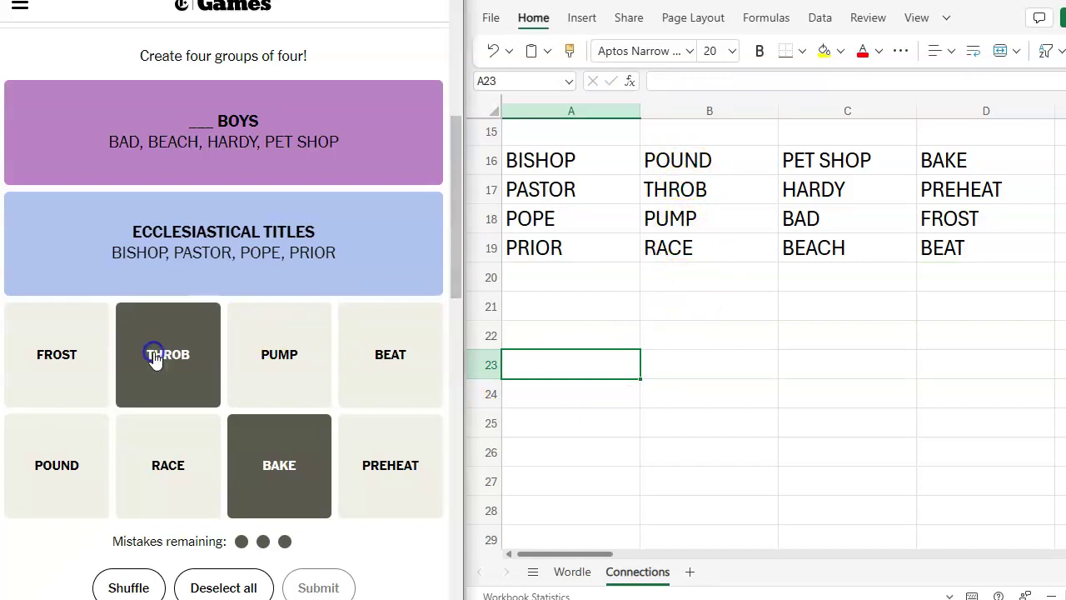
left_click(275, 359)
left_click(299, 458)
left_click(390, 338)
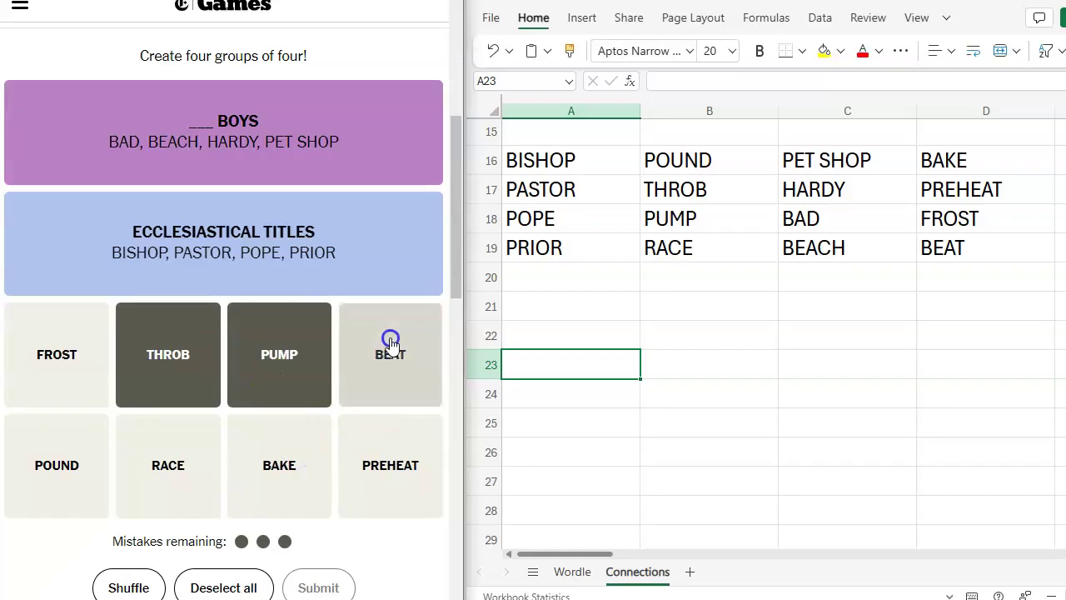
left_click(392, 344)
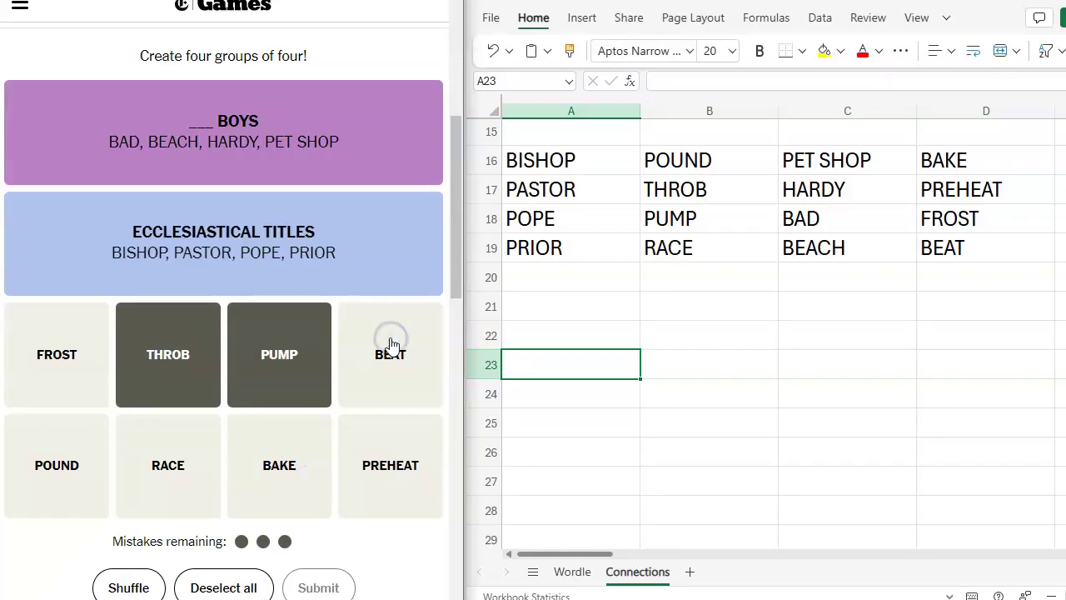
left_click(57, 465)
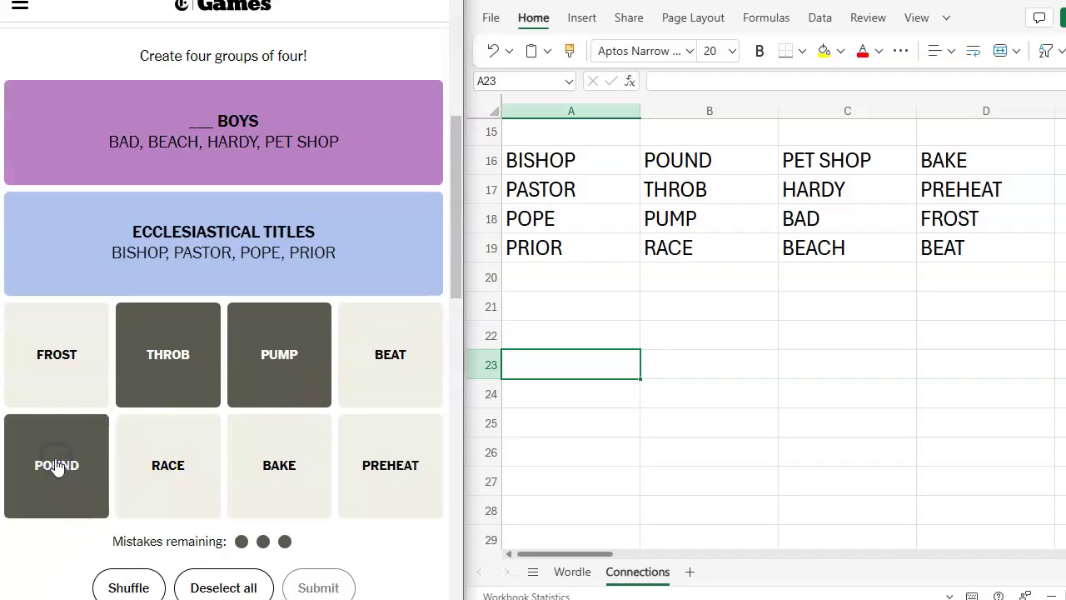
left_click(175, 468)
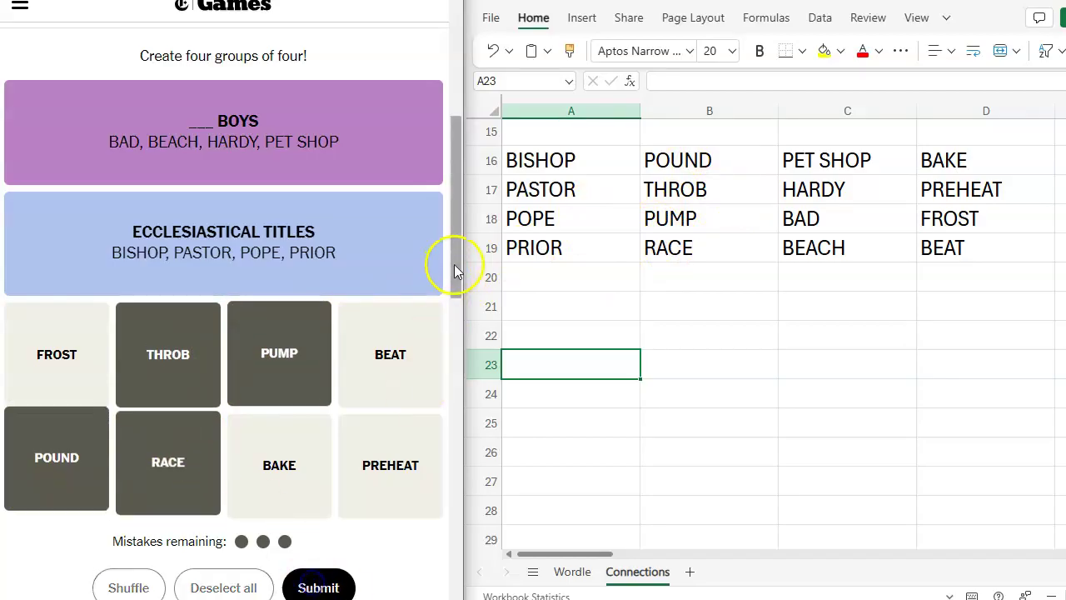
mouse_move(455, 265)
left_mouse_down()
mouse_move(466, 181)
mouse_move(467, 280)
left_mouse_up()
Select FROST, BEAT, BAKE and PREHEAT for the final group
left_click(72, 397)
left_click(167, 392)
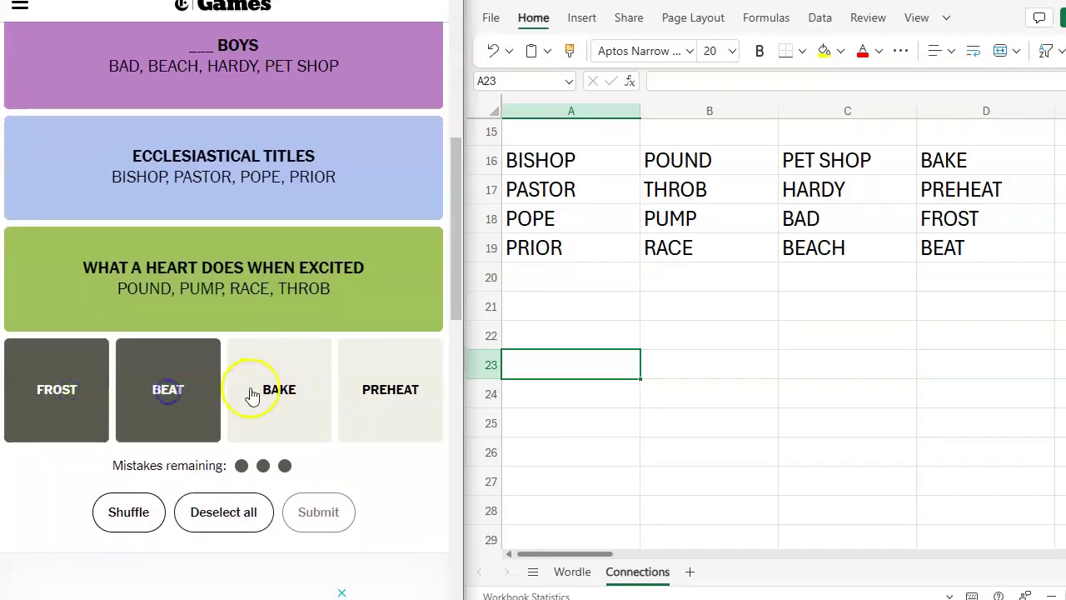
left_click(254, 391)
left_click(398, 389)
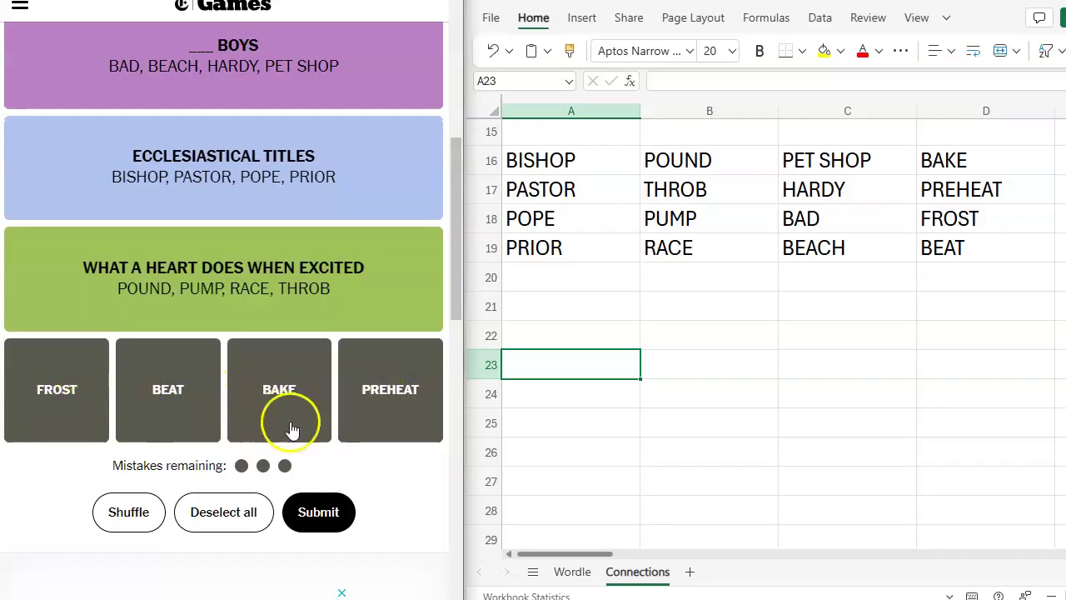
Submit BAKE, BEAT, FROST and PREHEAT, then return from the results to the solved board
left_click(321, 513)
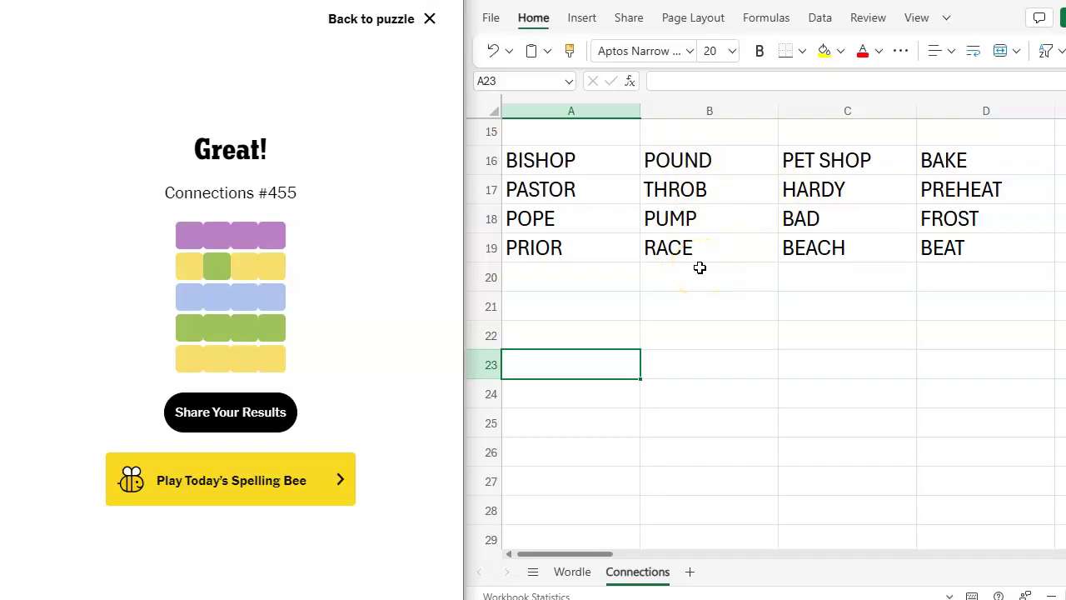
left_click(338, 19)
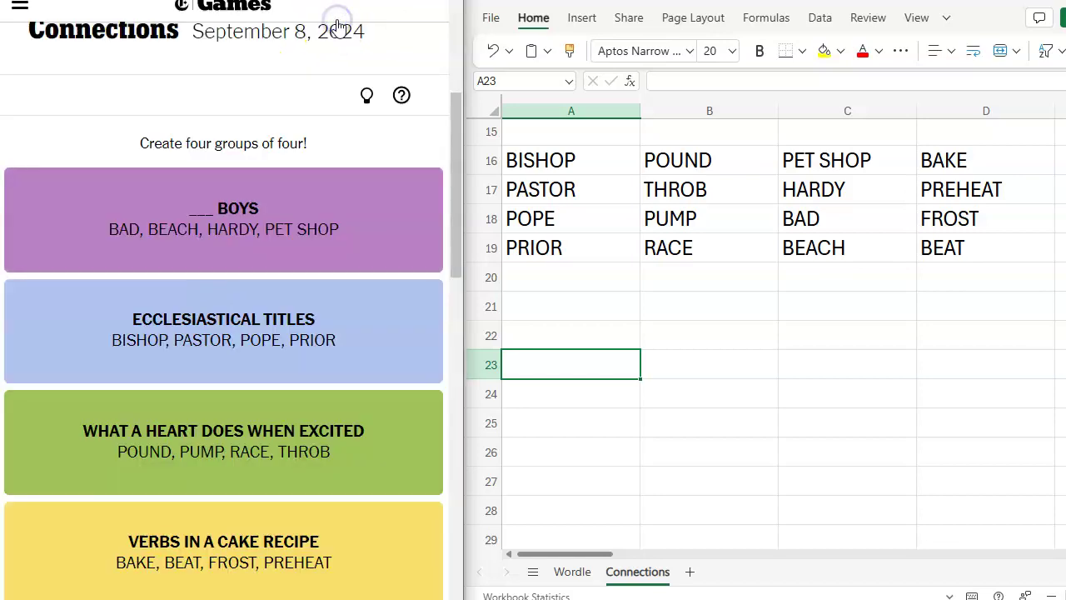